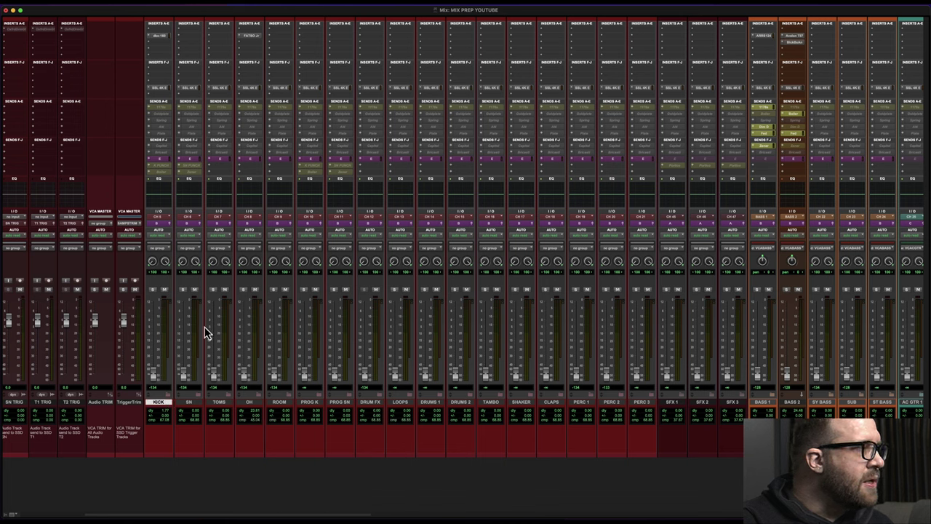
left_click(164, 217)
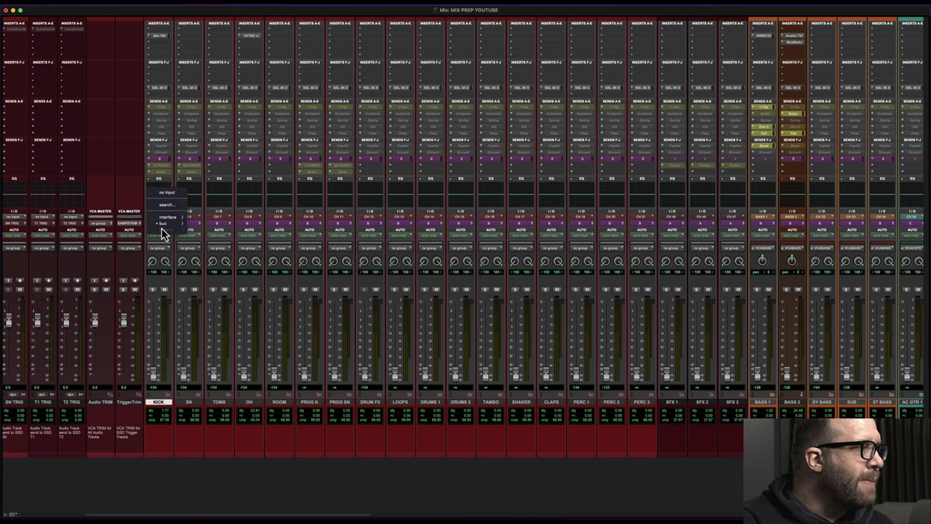
mouse_move(164, 224)
mouse_move(214, 228)
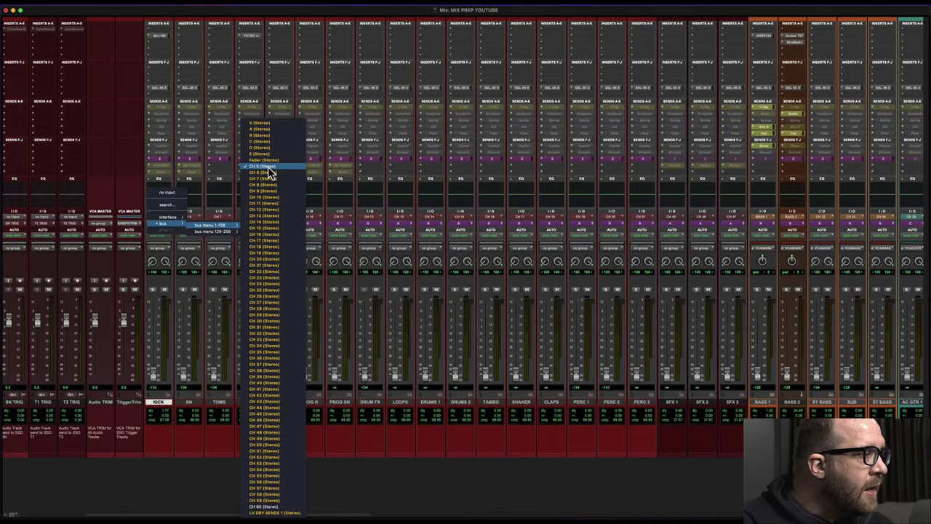
left_click(187, 419)
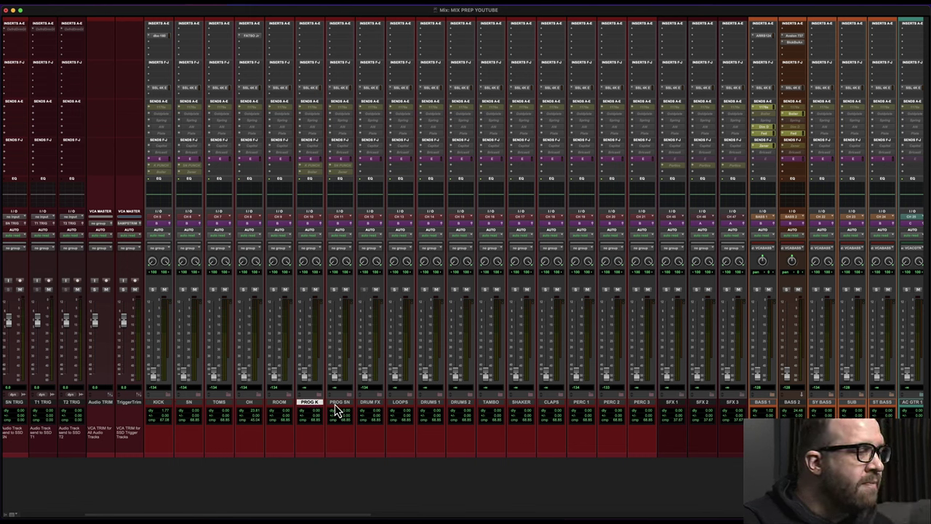
scroll(315, 409, "right", 3)
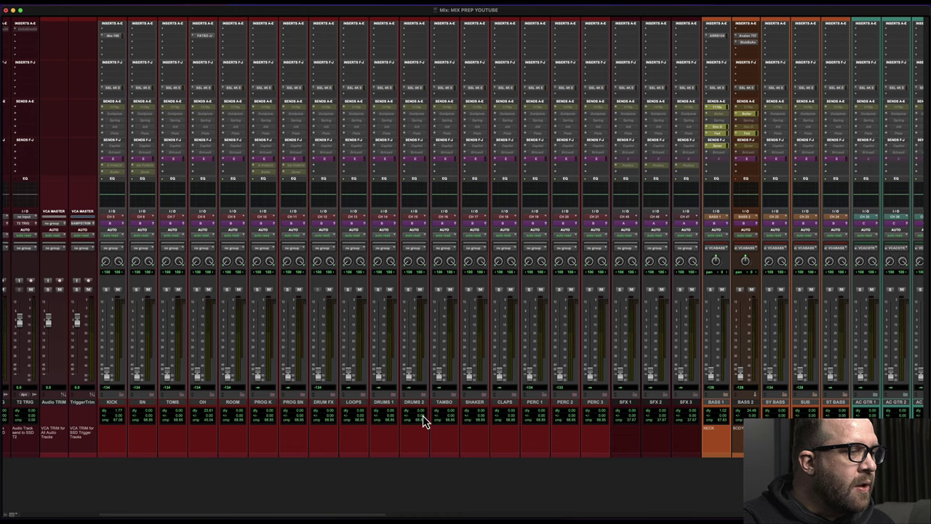
scroll(444, 424, "right", 15)
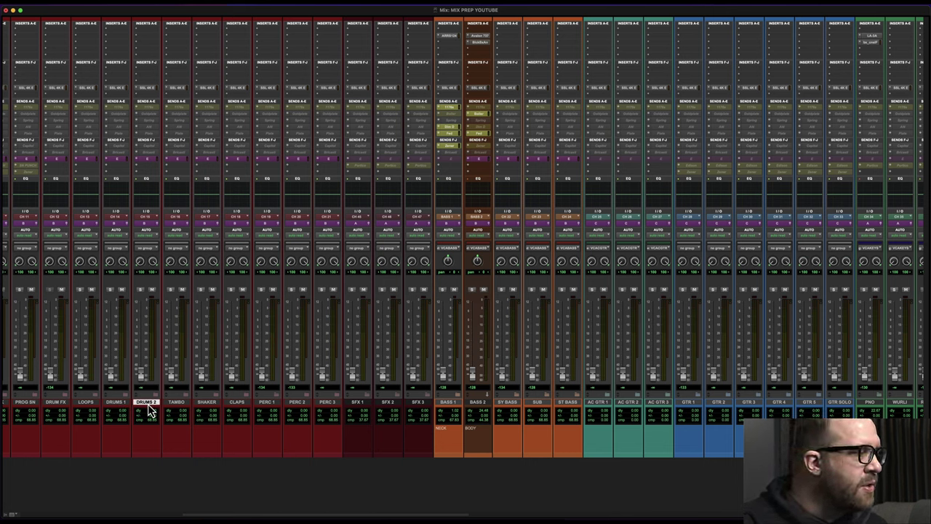
scroll(269, 411, "right", 4)
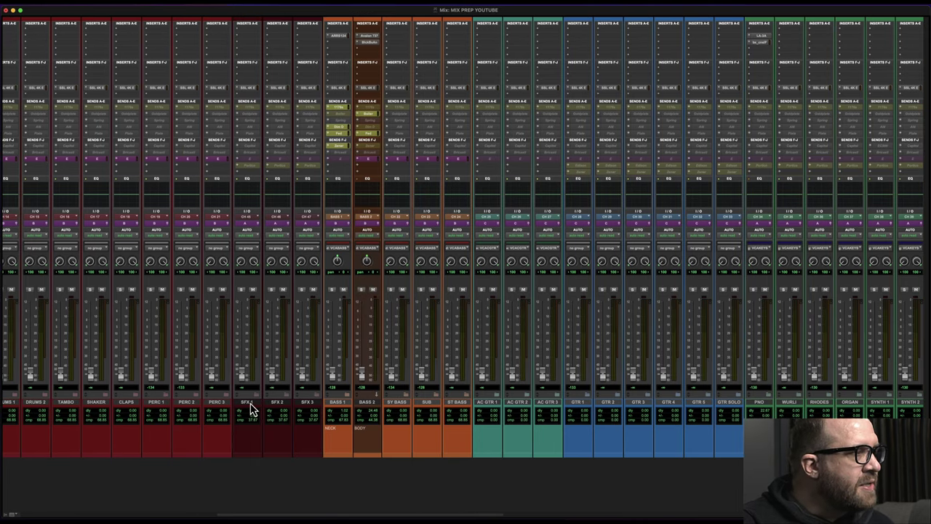
scroll(315, 418, "right", 6)
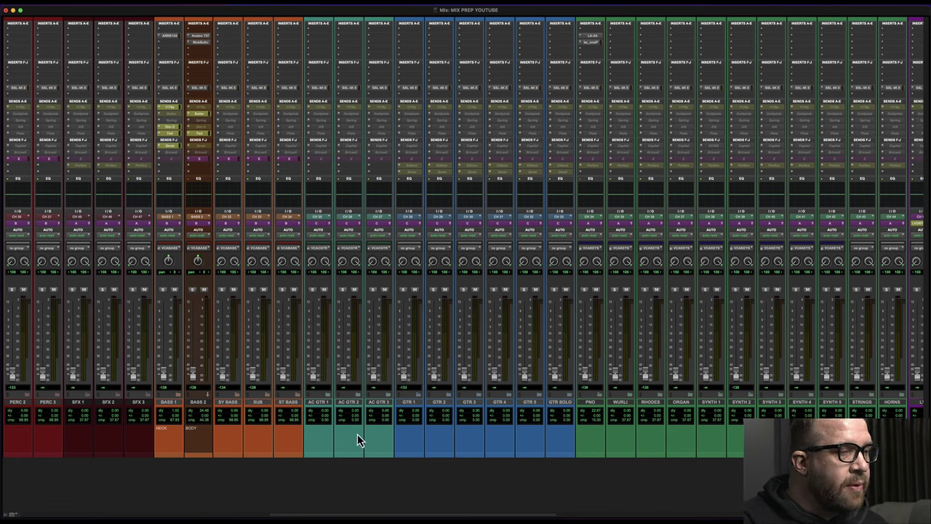
scroll(439, 437, "right", 10)
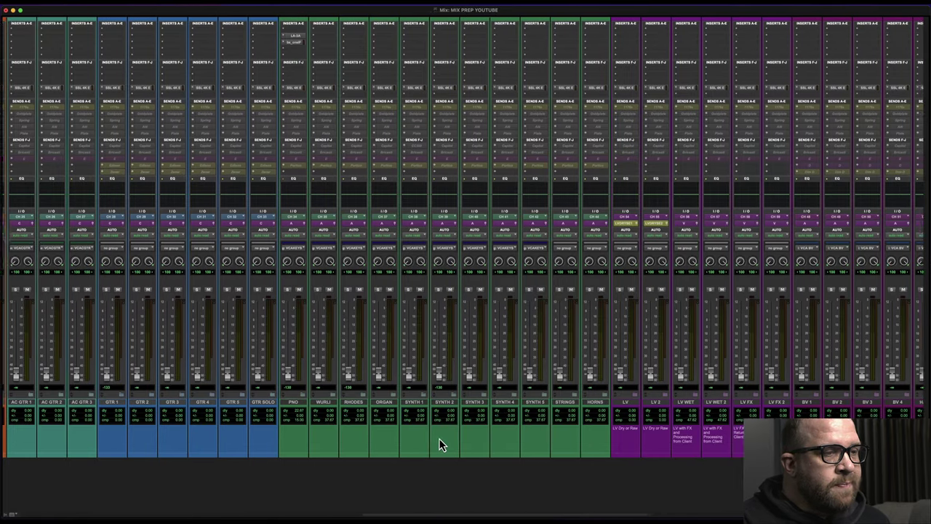
scroll(439, 443, "right", 10)
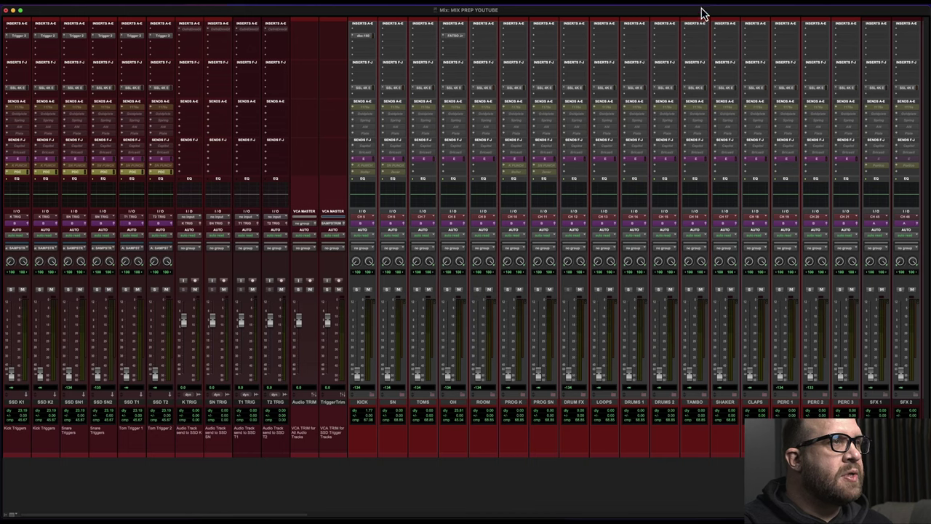
Step: Open the Pro Tools deck in SoundFlow's editor, hide it from the mobile home screen, and keep Stream Deck XL (8x4)
left_click(699, 7)
left_click(618, 25)
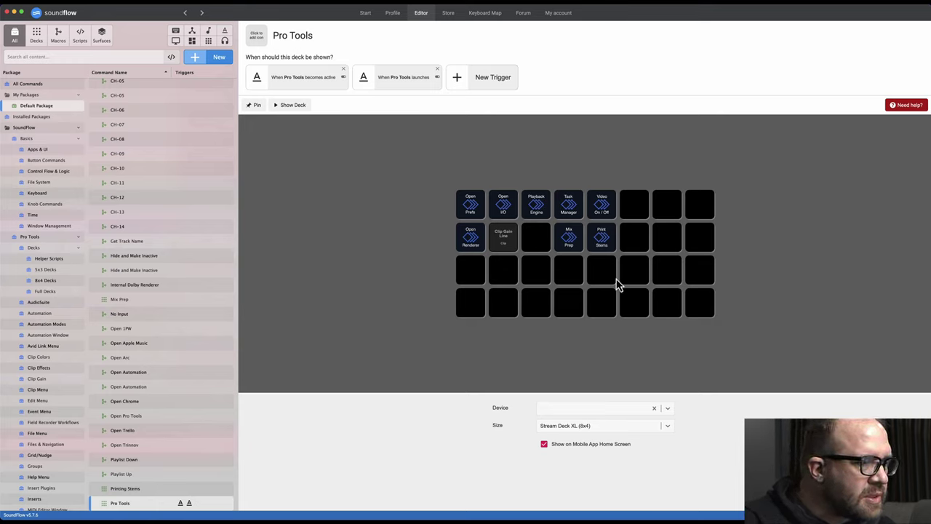
left_click(665, 443)
left_click(667, 428)
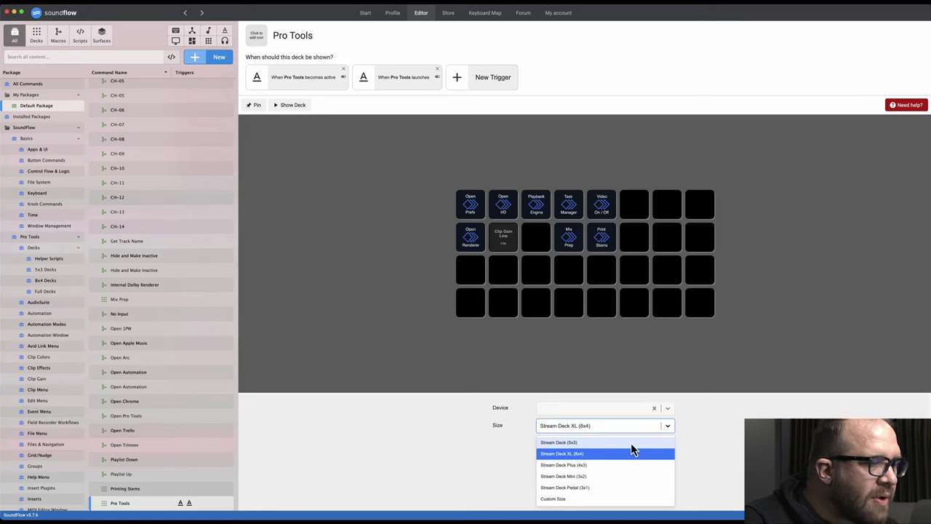
left_click(514, 453)
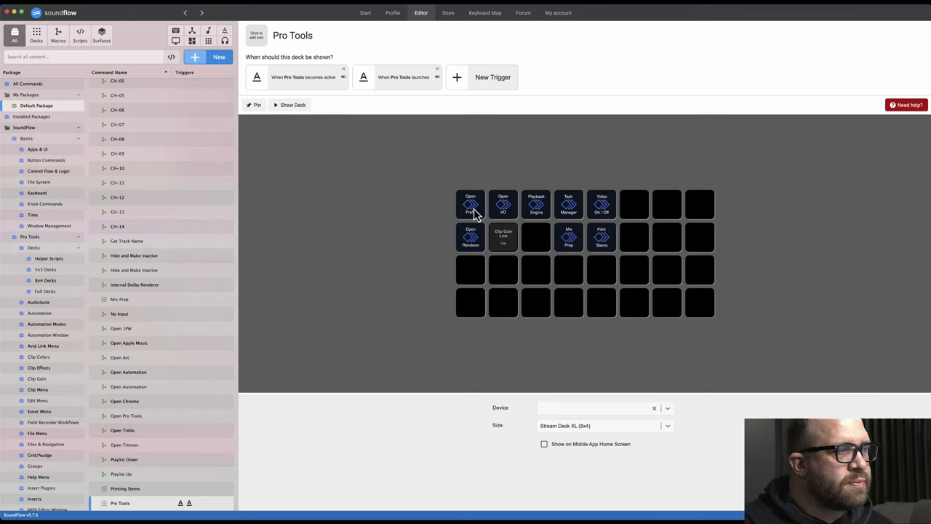
key("super+Tab")
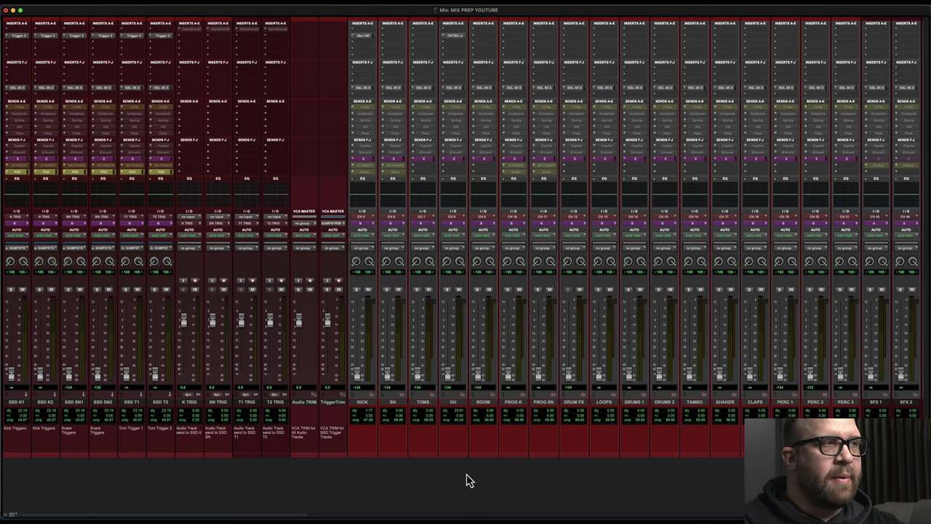
key("super+comma")
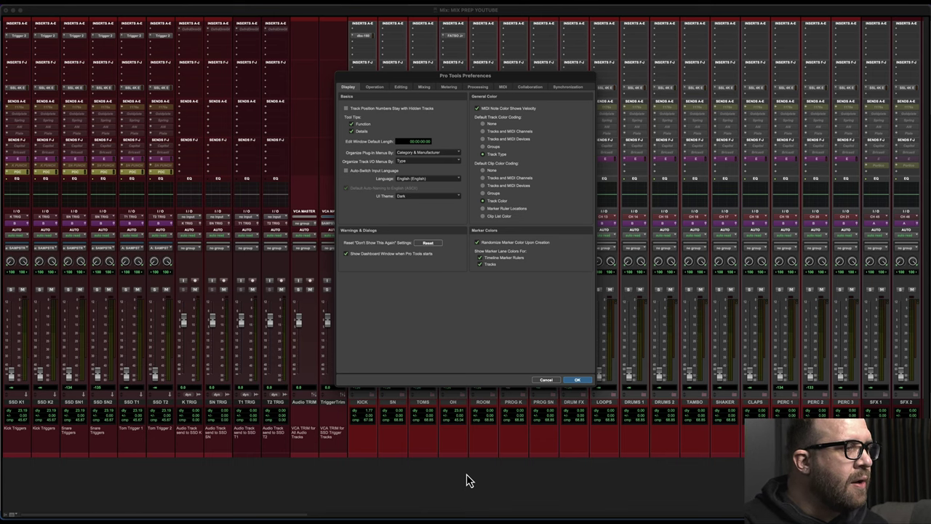
left_click(573, 379)
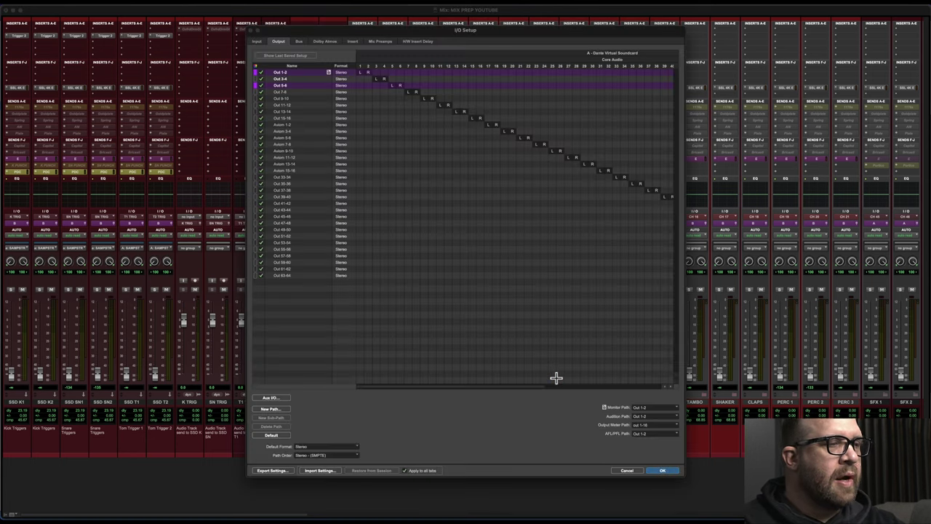
left_click(630, 471)
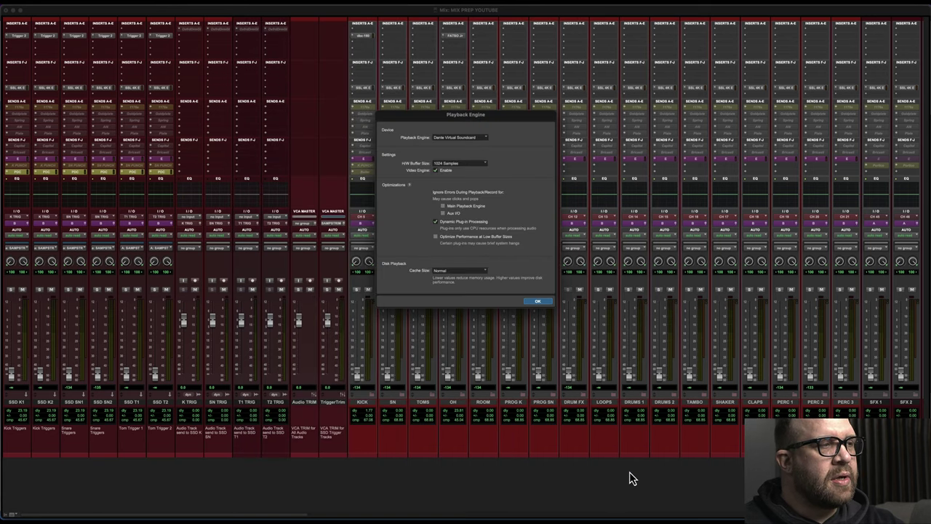
left_click(537, 303)
key("super+Tab")
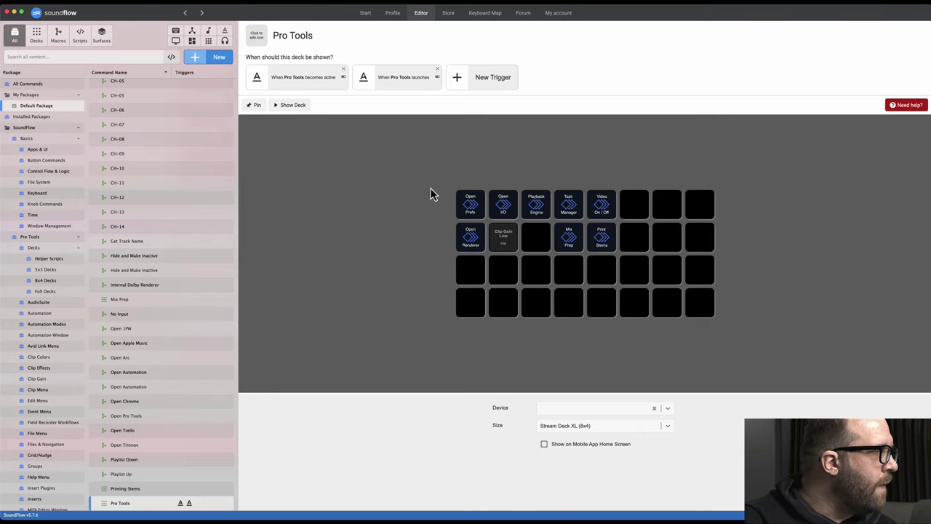
Step: Browse the built-in 5x3 Decks, then show the Default Package list with its decks and CH commands
left_click(45, 269)
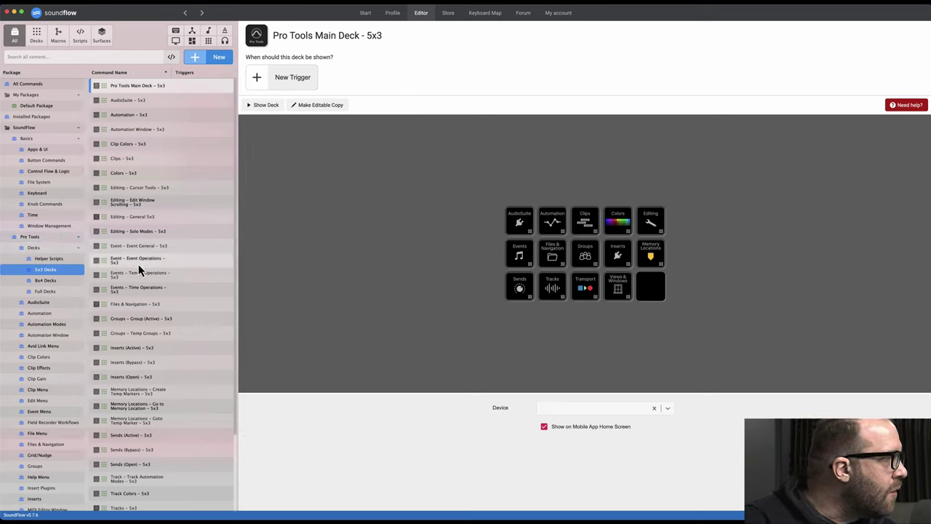
scroll(137, 268, "down", 3)
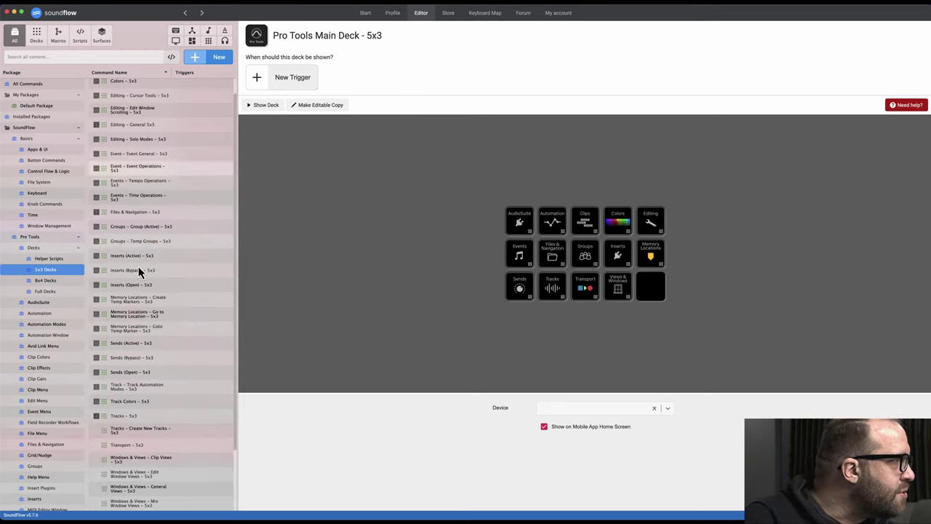
scroll(139, 268, "up", 3)
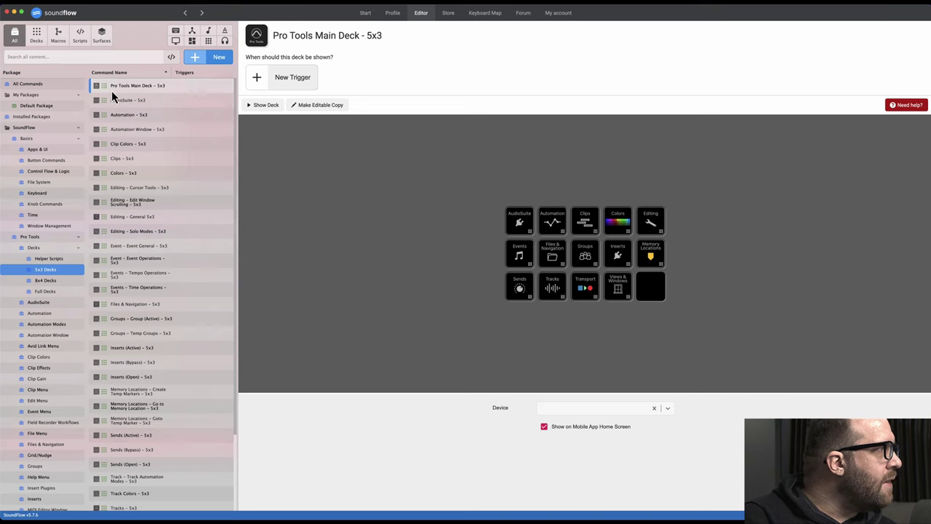
left_click(34, 106)
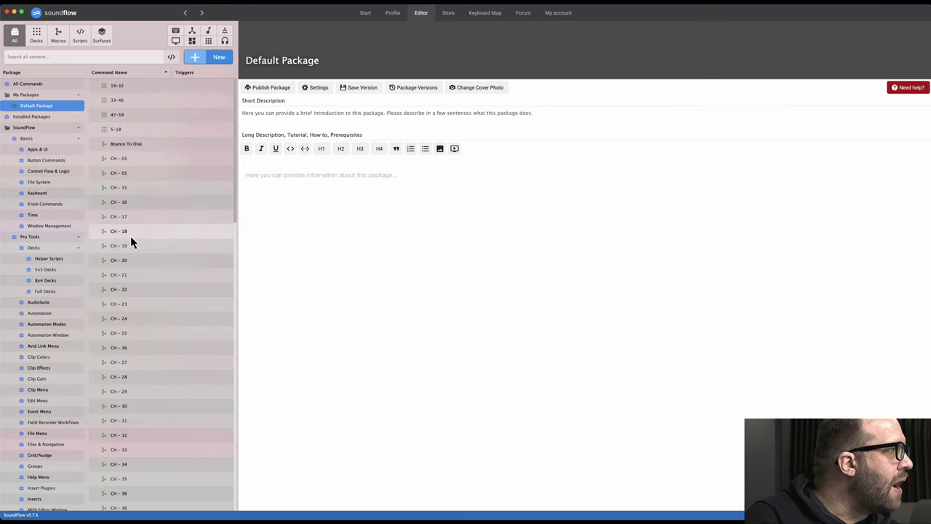
Step: Open the Finder-triggered SDG Default deck, an 8x4 layout of app-launch buttons, in the deck editor
scroll(130, 236, "down", 10)
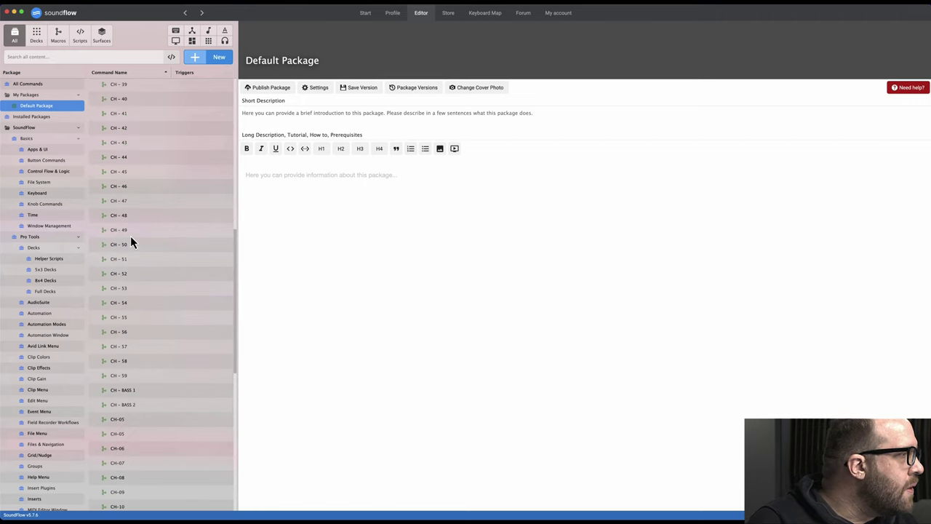
scroll(131, 238, "down", 4)
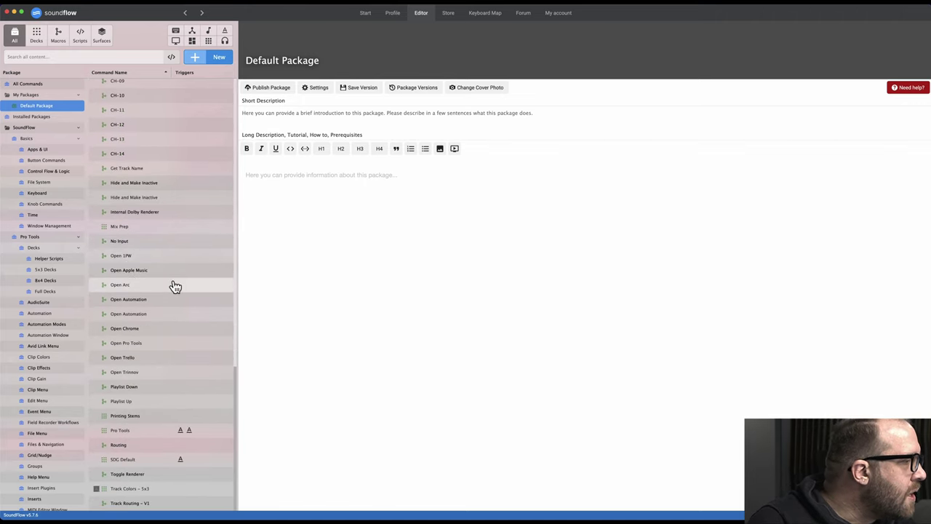
left_click(149, 460)
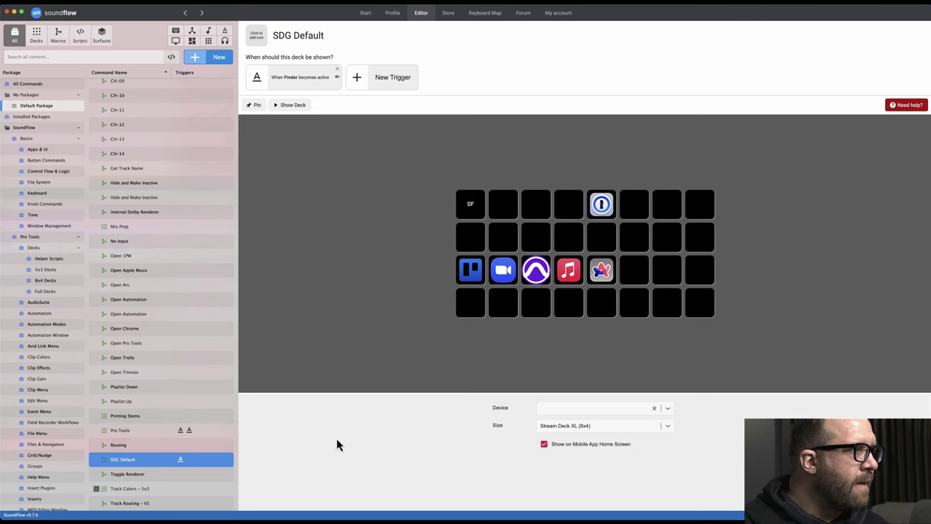
Step: Check Pro Tools and return, then open the Pro Tools deck to view its two Pro Tools triggers
key("super+Tab")
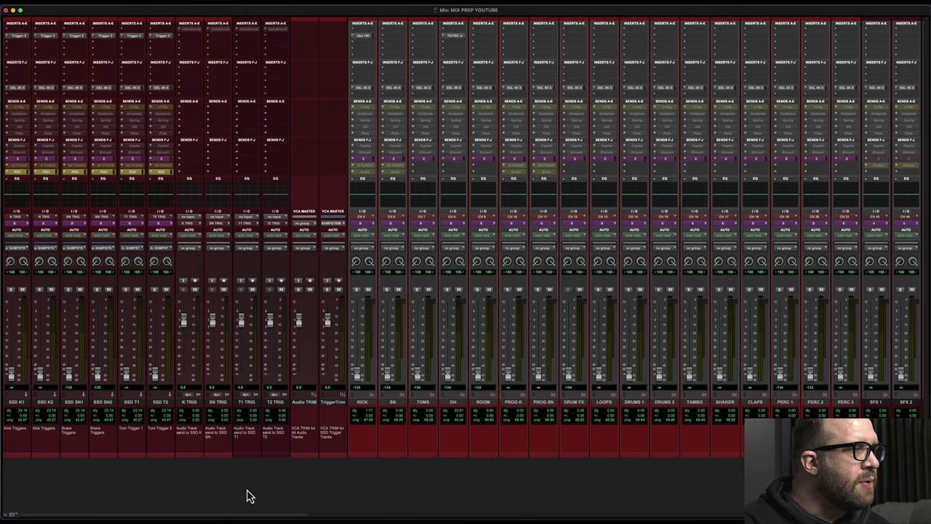
key("super+Tab")
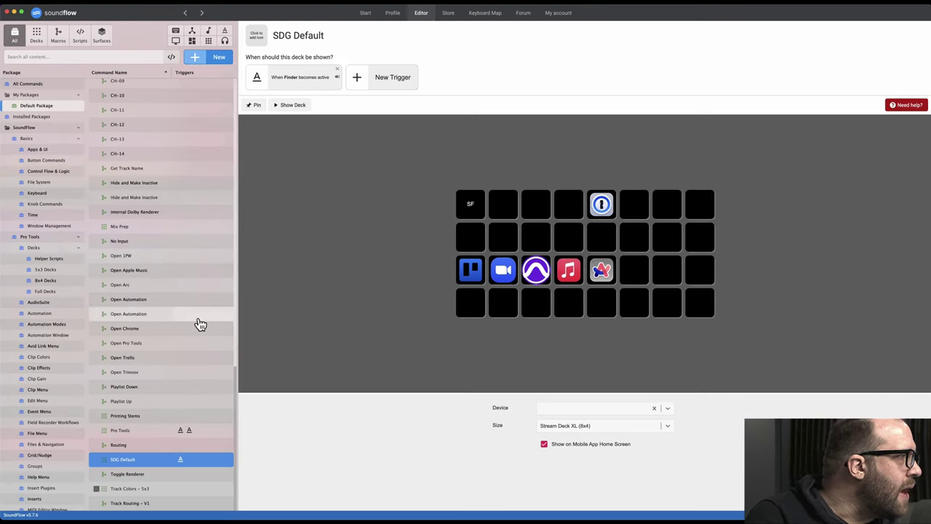
scroll(198, 319, "up", 10)
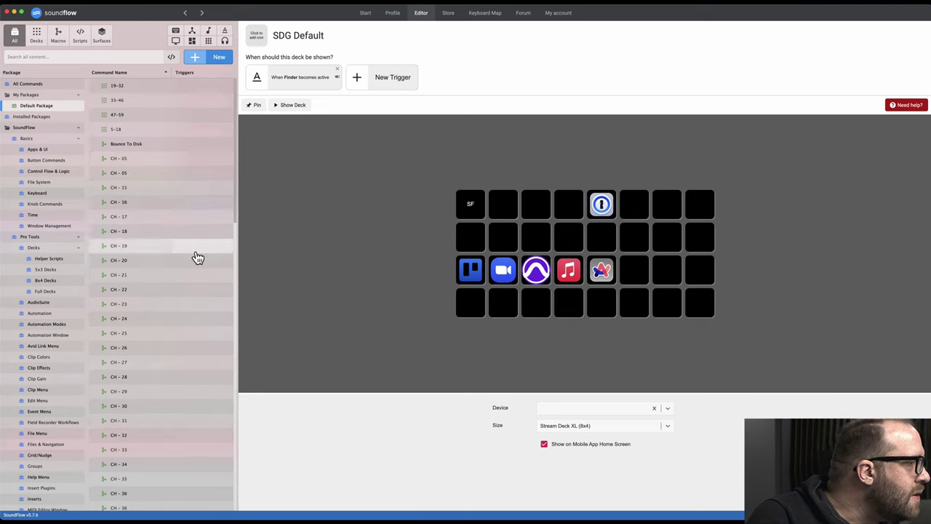
scroll(197, 256, "down", 10)
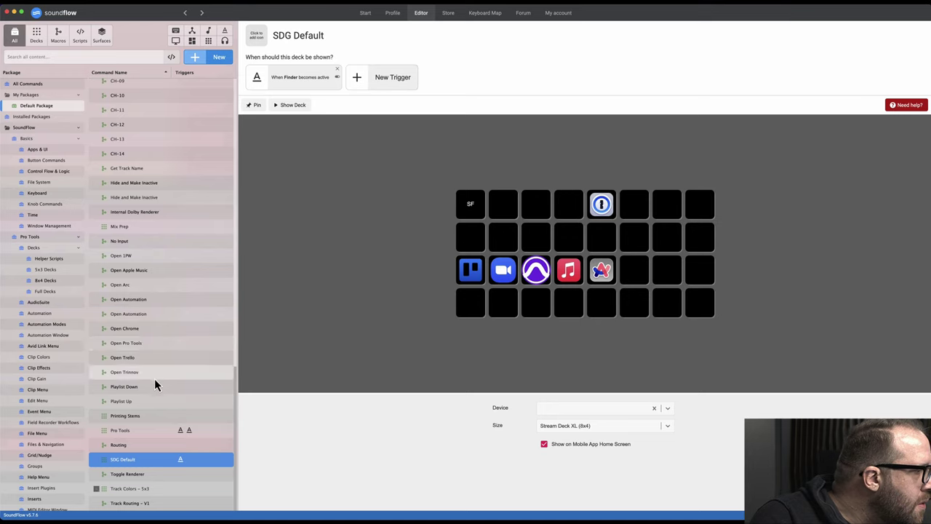
left_click(144, 429)
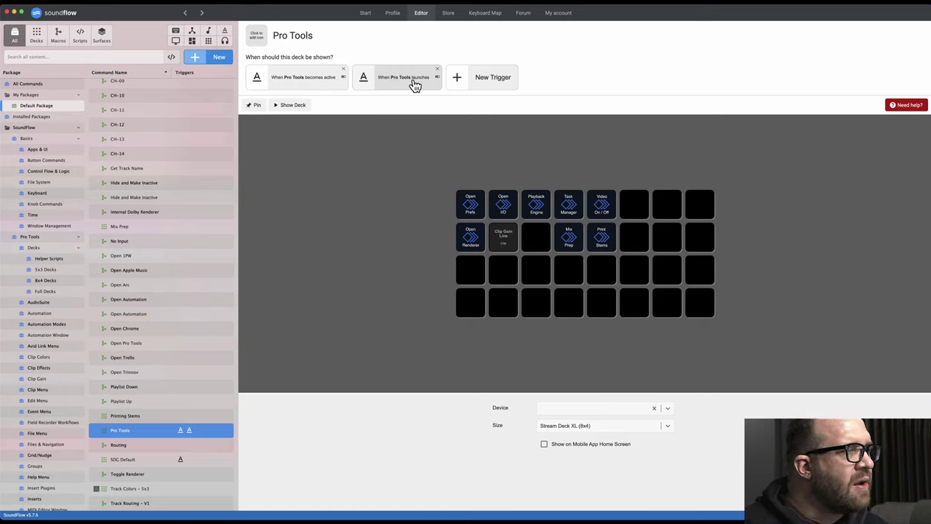
Step: View the SDG Default deck and then the Pro Tools deck, and return to Pro Tools' mix window
key("super+Tab")
key("super+Tab")
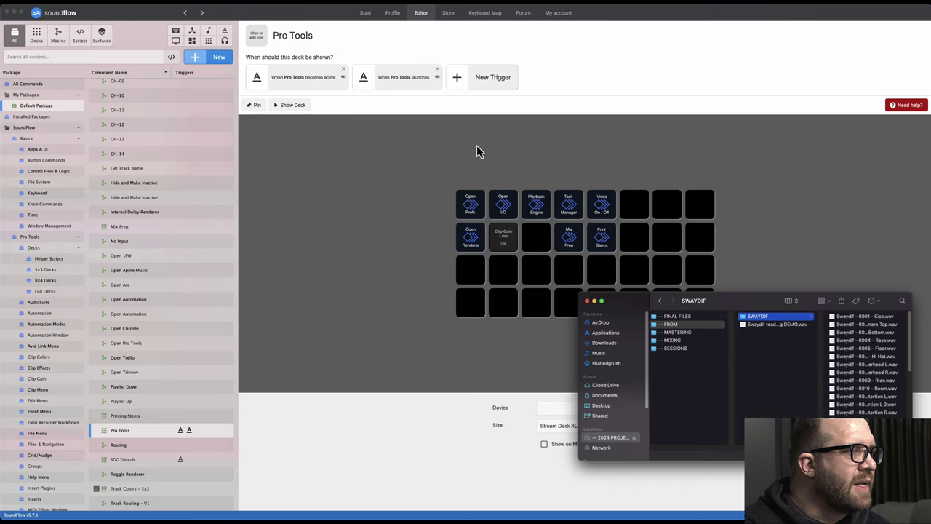
key("super+Tab")
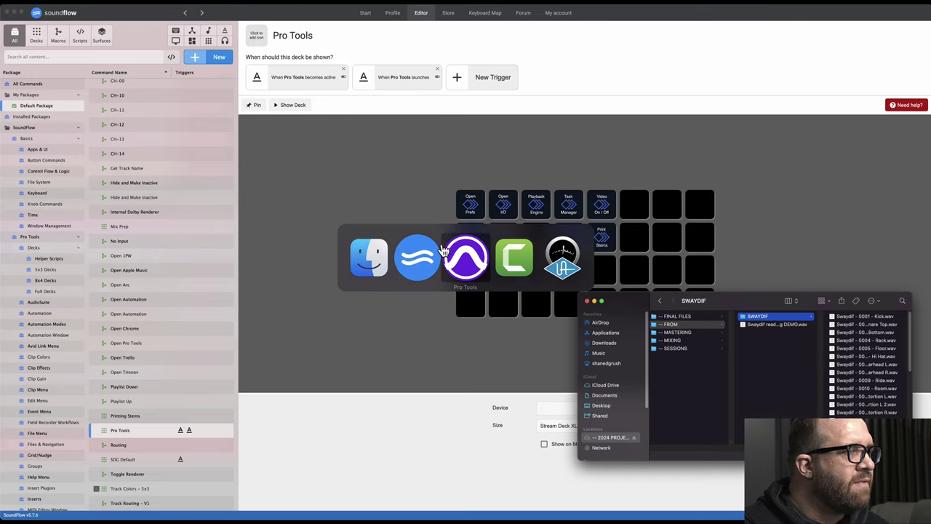
left_click(416, 262)
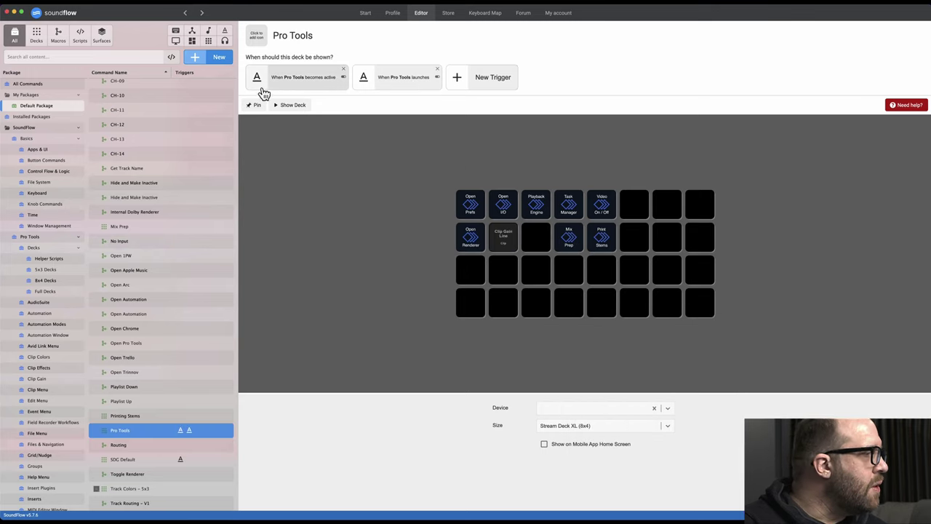
left_click(140, 459)
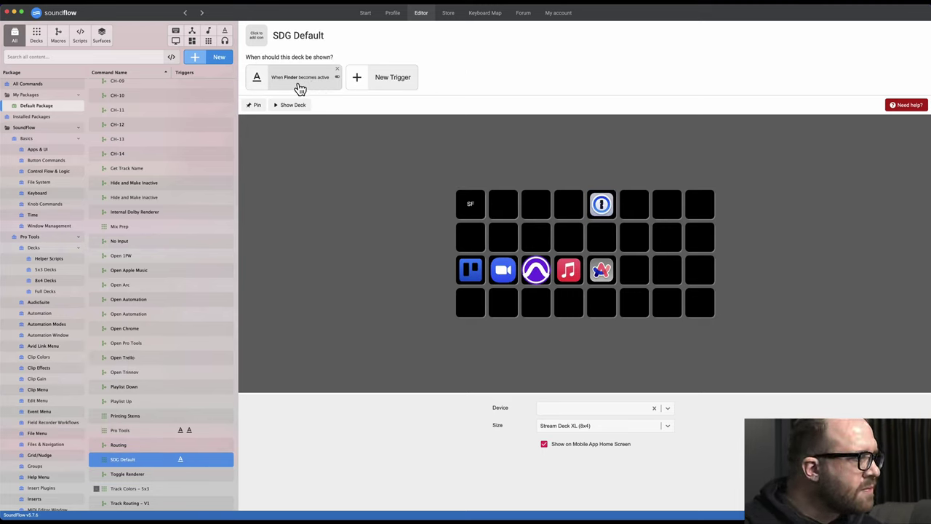
left_click(156, 433)
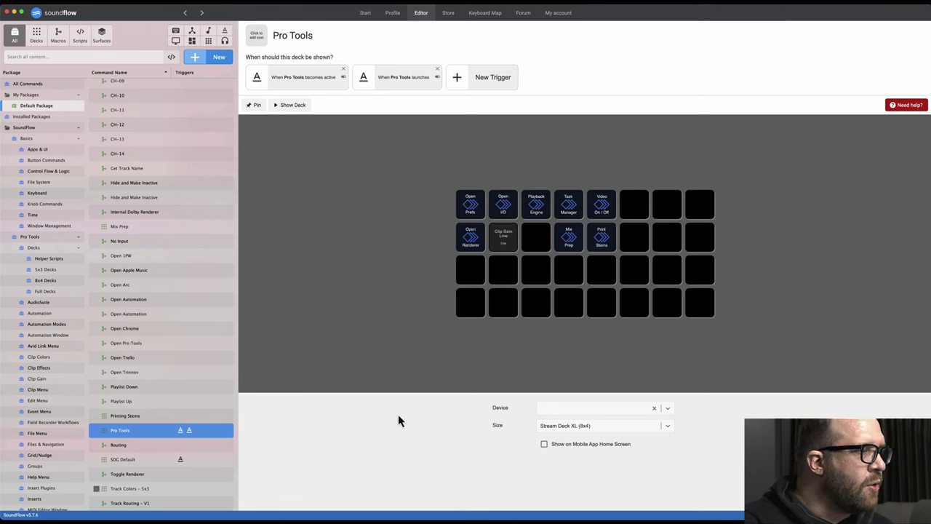
key("super+Tab")
key("super+Tab")
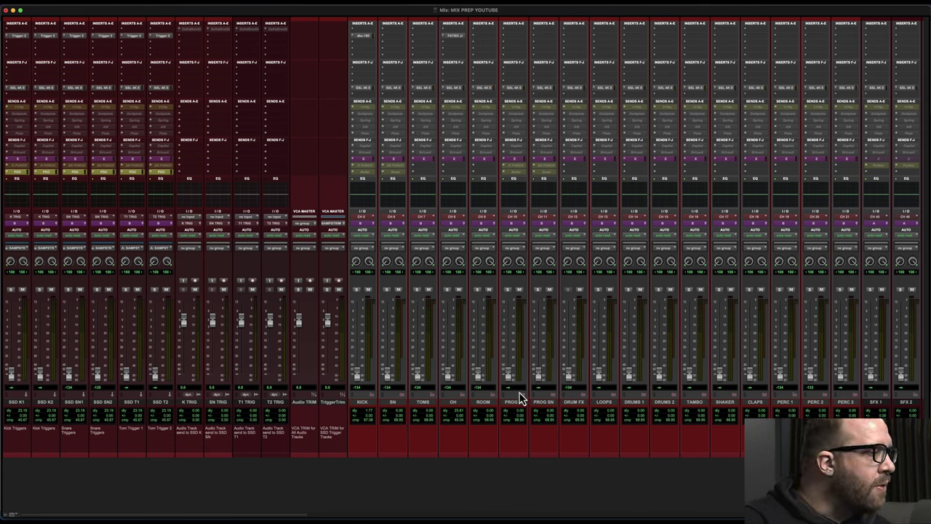
Step: With KICK selected, import audio files via File > Import > Audio and accept the destination folder
left_click(368, 402)
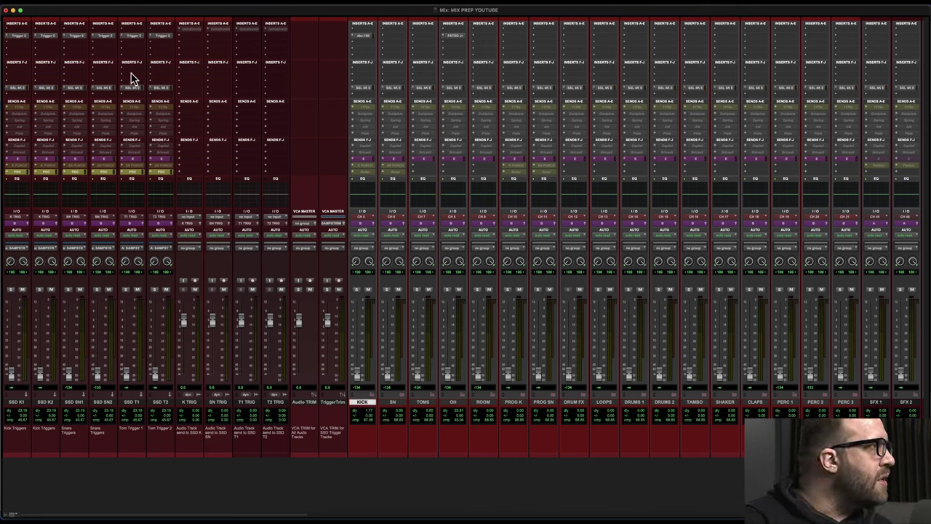
left_click(52, 7)
mouse_move(86, 131)
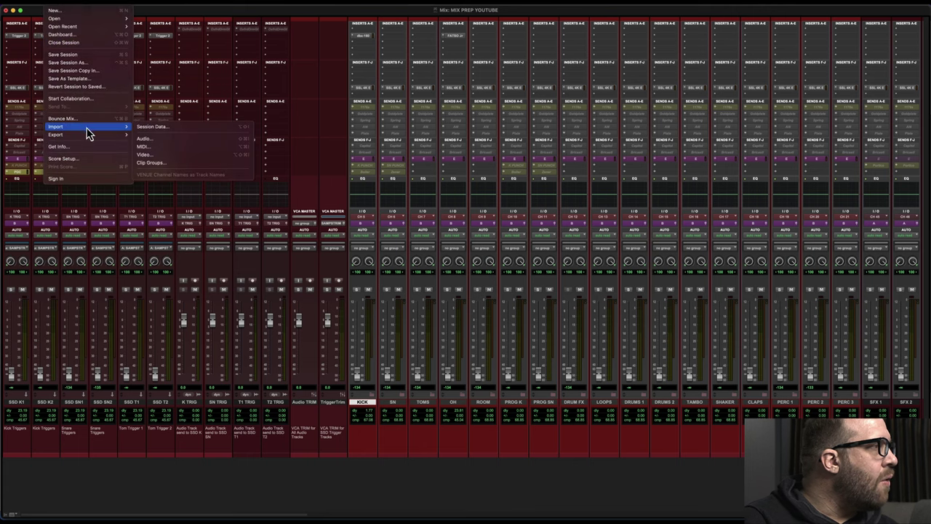
left_click(158, 139)
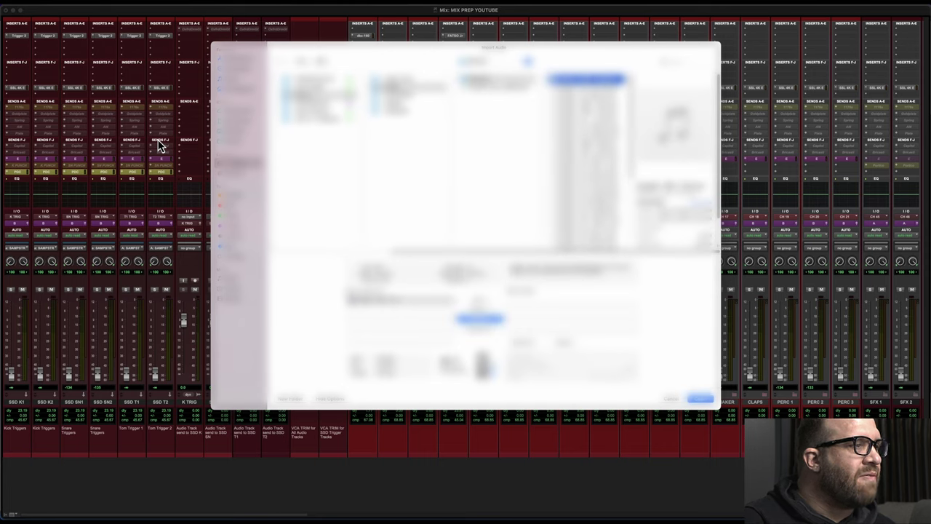
left_click(482, 318)
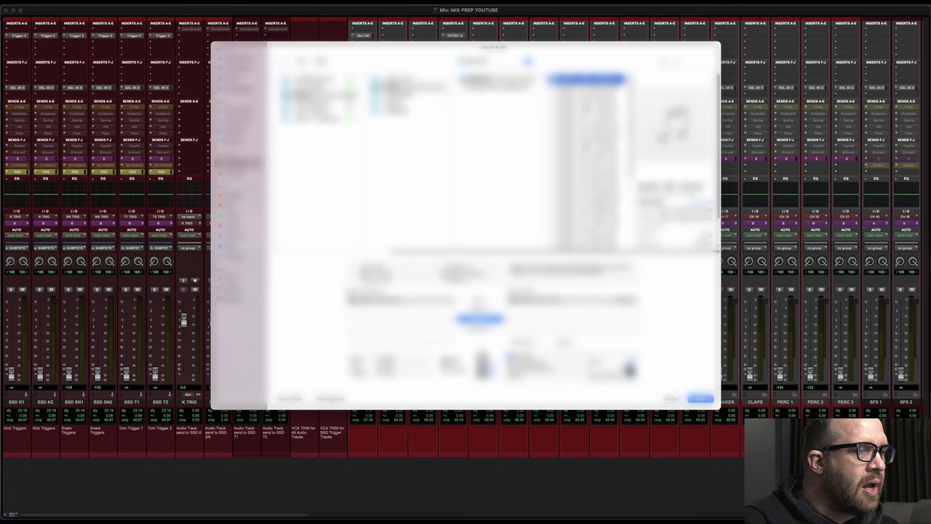
left_click(700, 399)
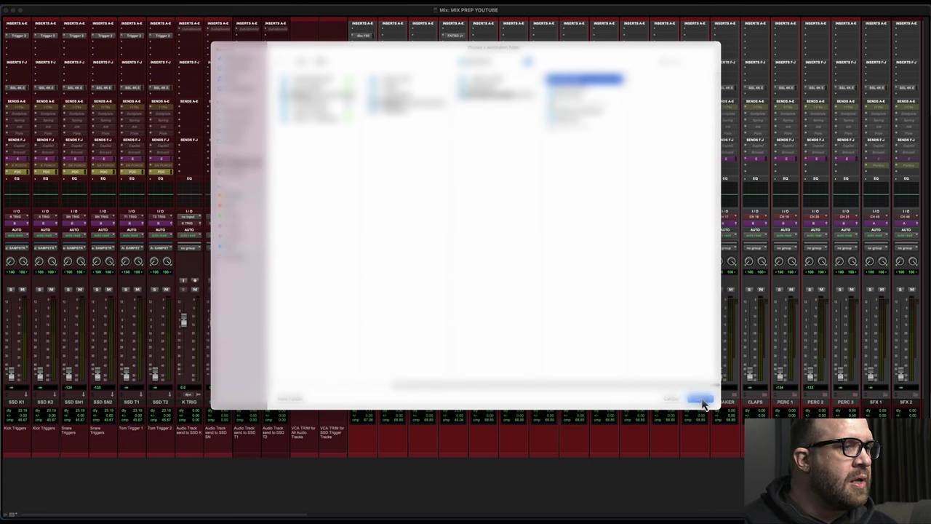
left_click(700, 399)
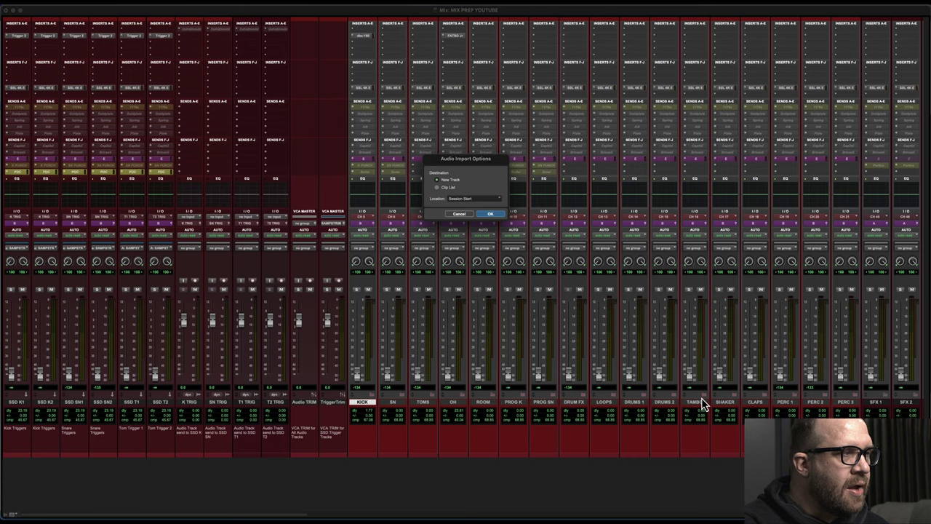
Step: Import the audio as new tracks and drag the new strips, leaving them beside KICK
key("Return")
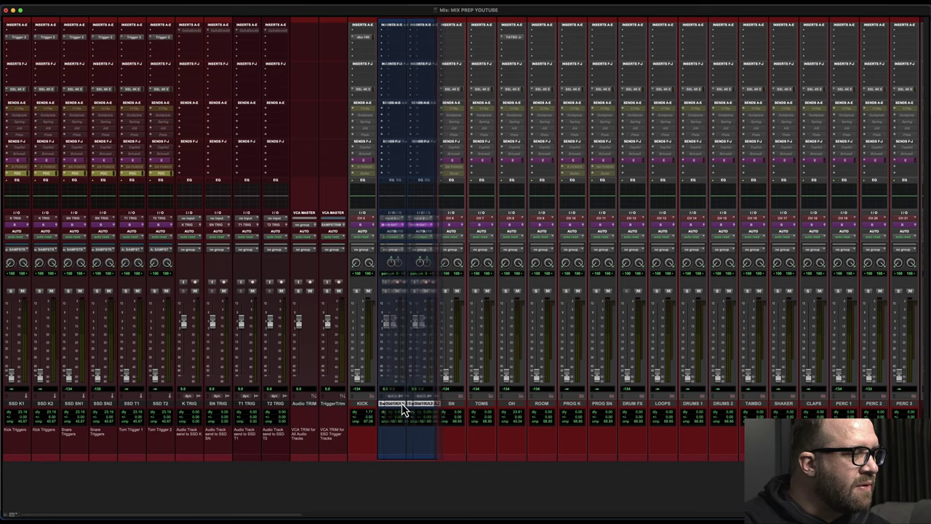
left_click_drag(402, 407, 441, 410)
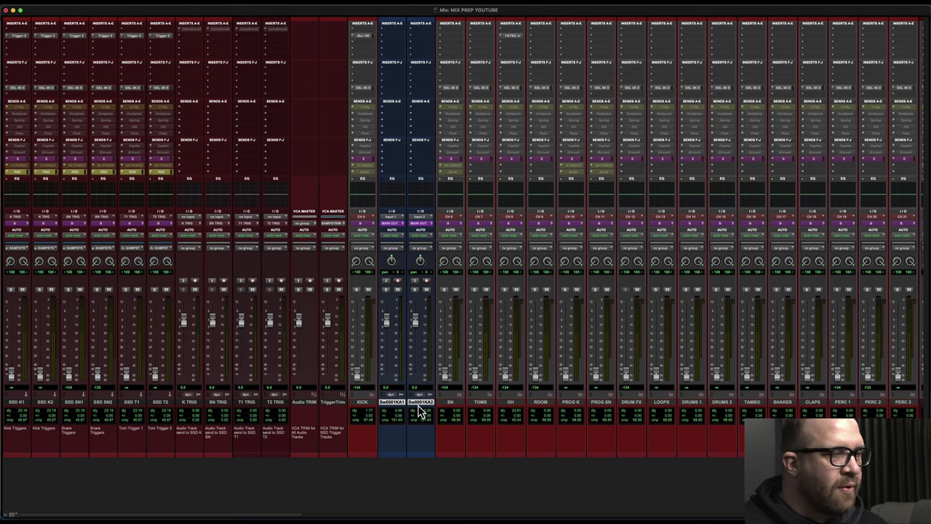
left_click_drag(416, 412, 245, 353)
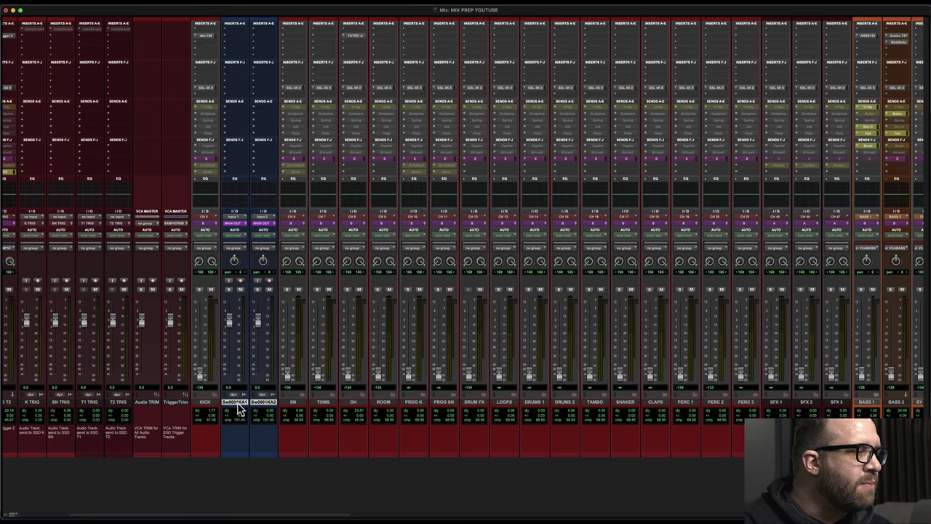
left_click_drag(235, 409, 208, 409)
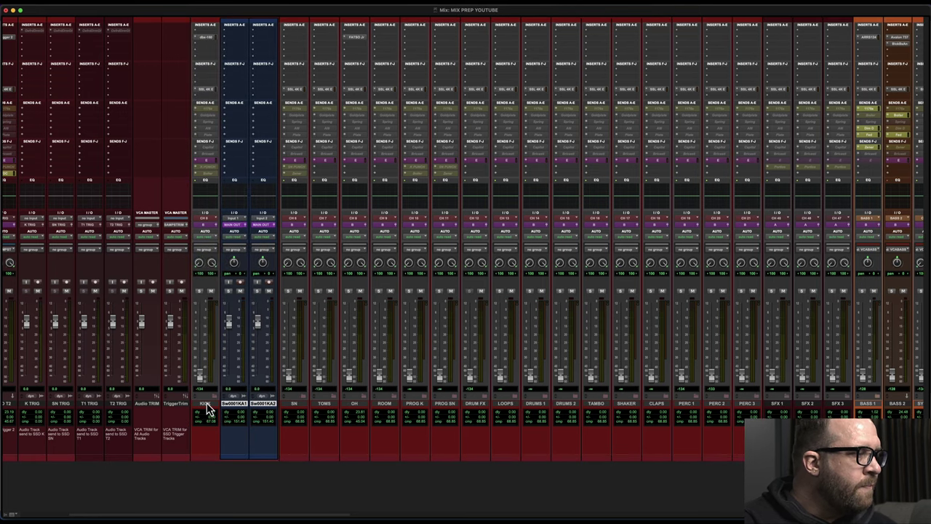
Step: Select the Sw0001KA1 and Sw0001KA2 tracks together, then go back to SoundFlow
left_click(206, 410)
left_click(224, 409)
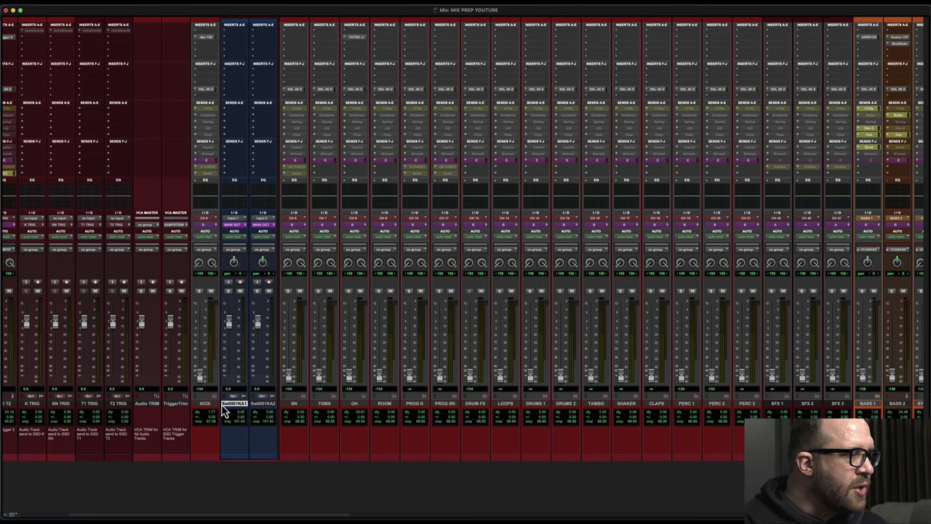
left_click(262, 408, "shift")
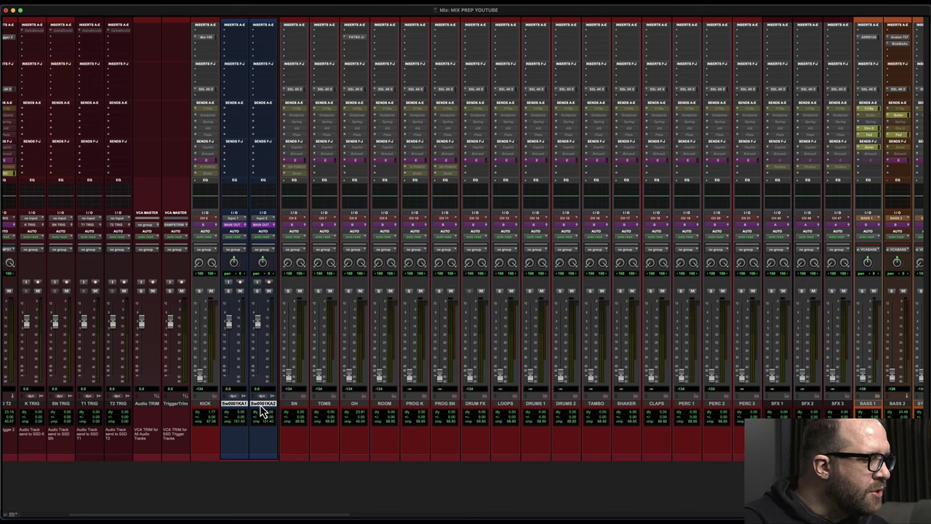
key("super+Tab")
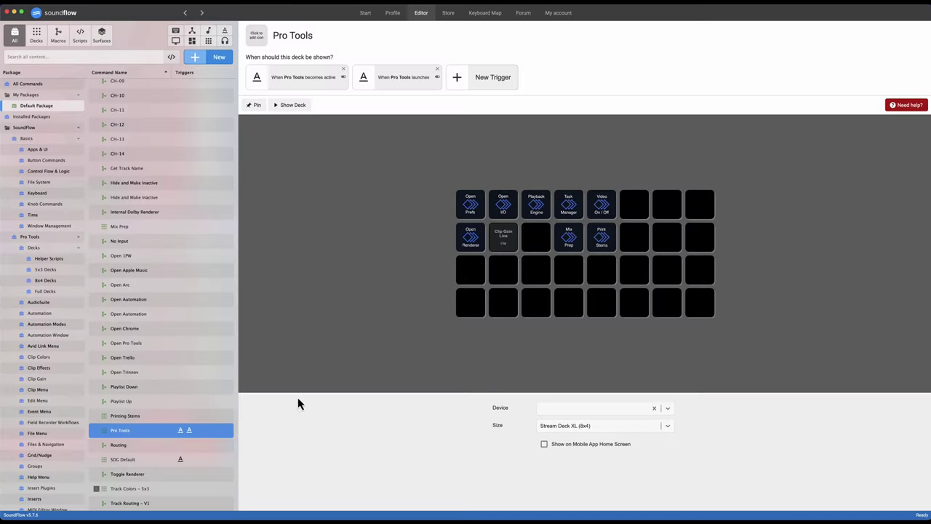
Step: Open the Mix Prep deck showing Import, Track Colors, CH #, channel-range, No Input and BASS buttons
scroll(168, 313, "up", 2)
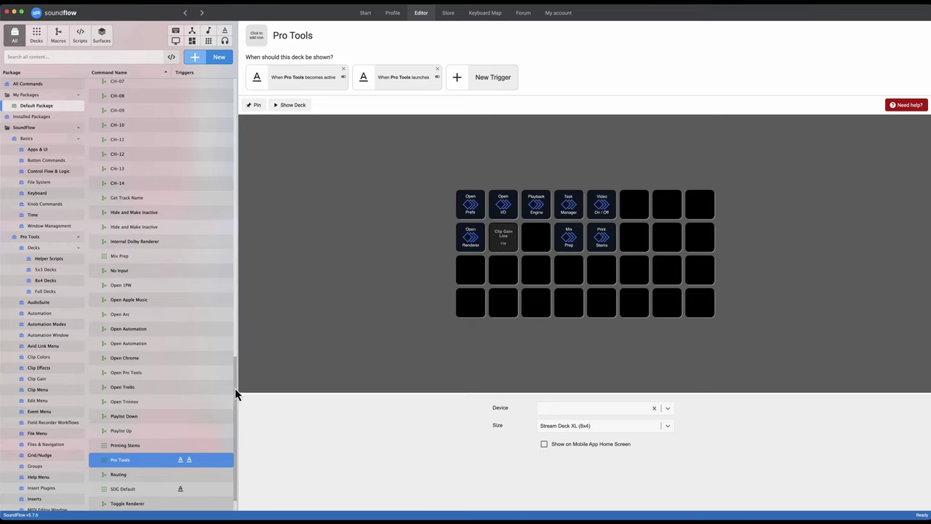
left_click(165, 255)
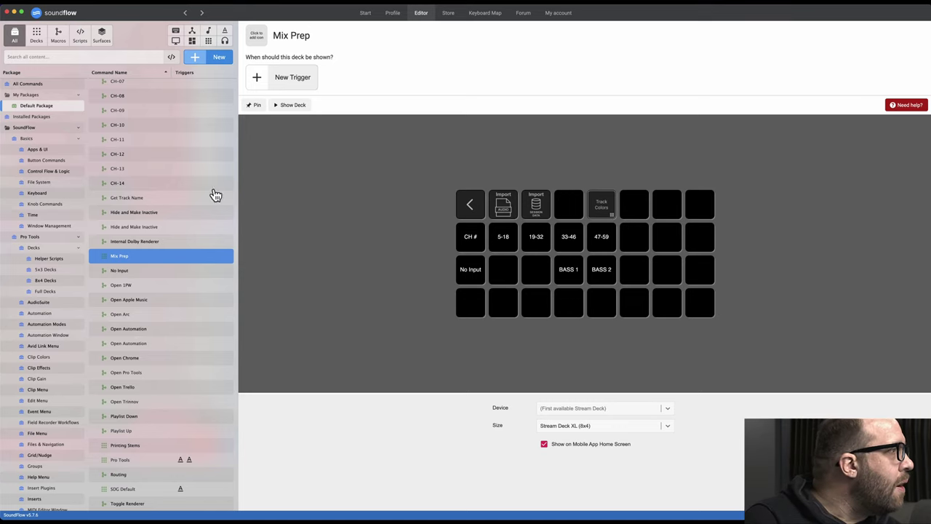
scroll(173, 187, "up", 10)
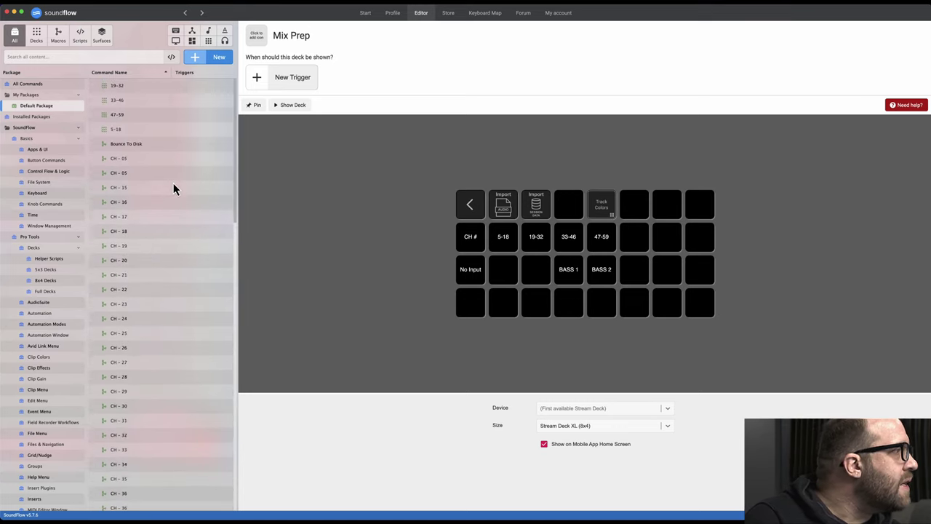
Step: Look at the 5-18 deck, then the Mix Prep deck layout, and flip to Pro Tools and back
left_click(142, 129)
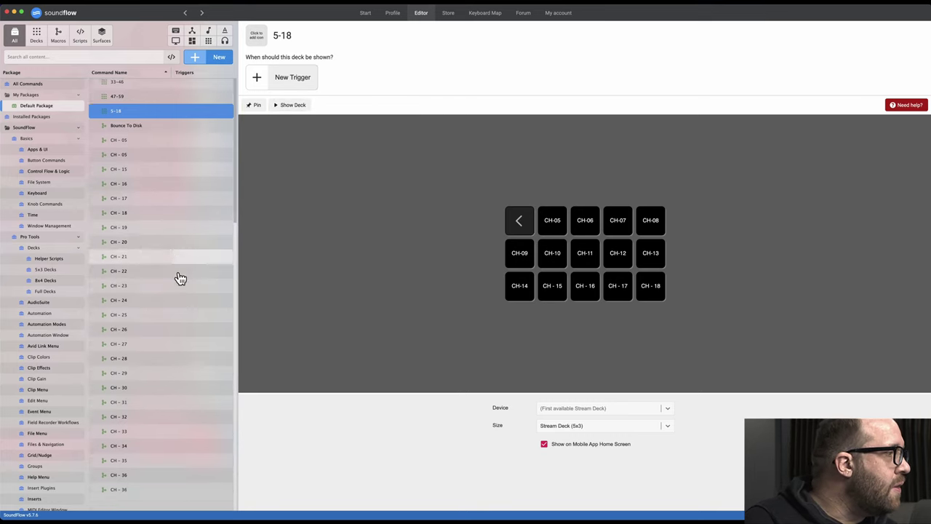
scroll(178, 273, "down", 15)
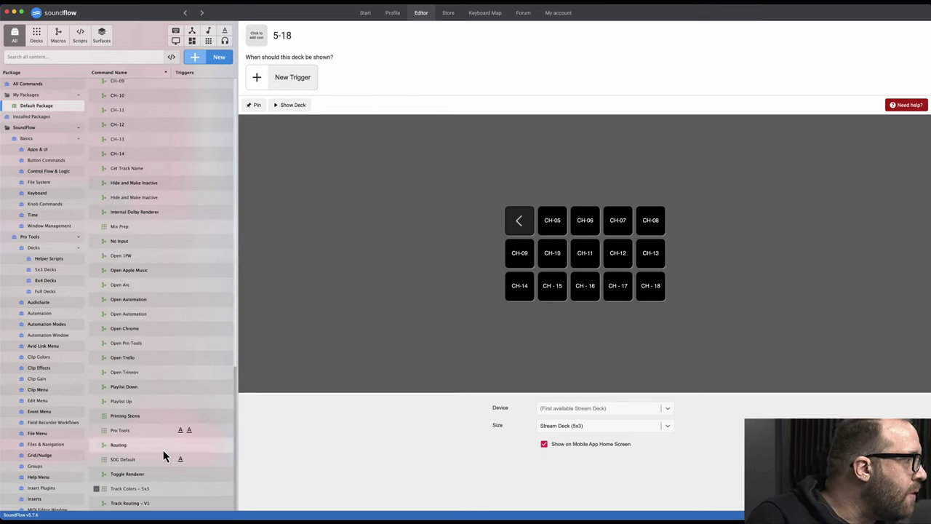
left_click(164, 227)
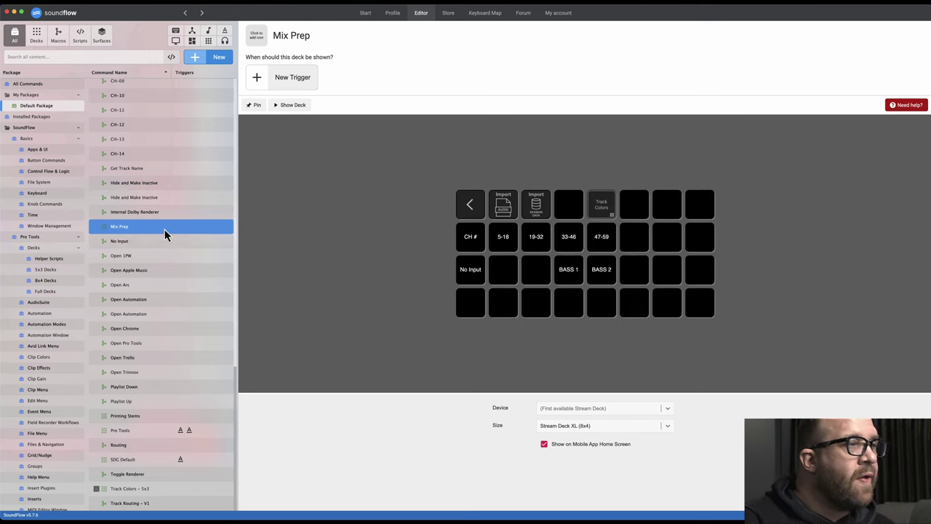
key("super+Tab")
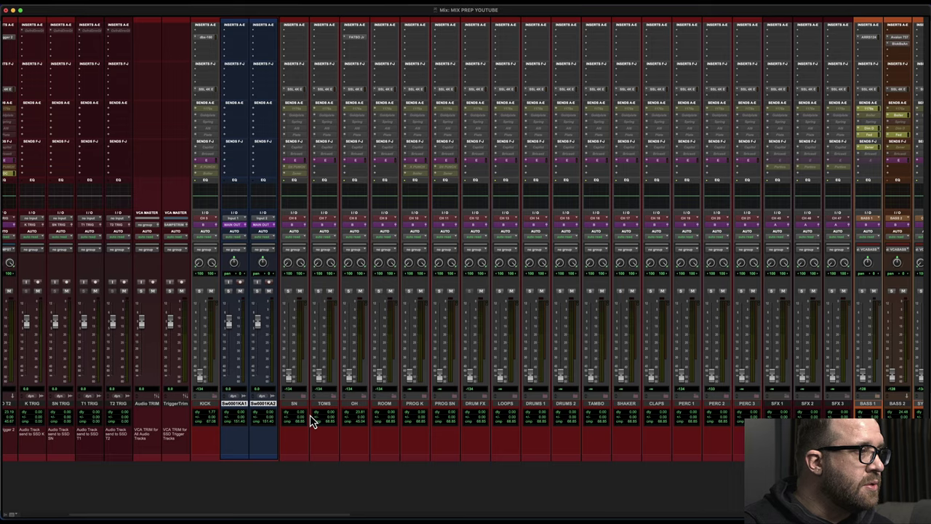
key("super+Tab")
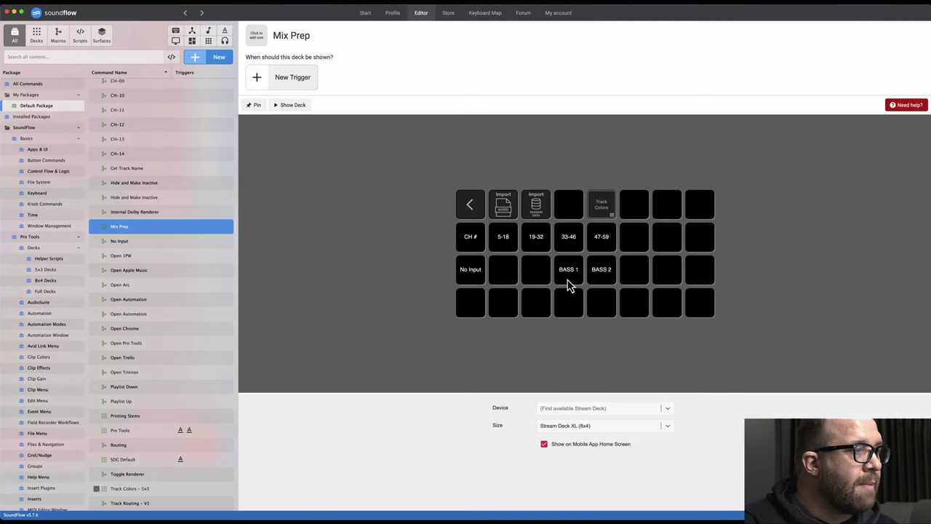
Step: Fire the 5-18 deck button, close the CH-05 failure notice, and show Pro Tools' Edit window with Cmd+=
left_click(503, 239)
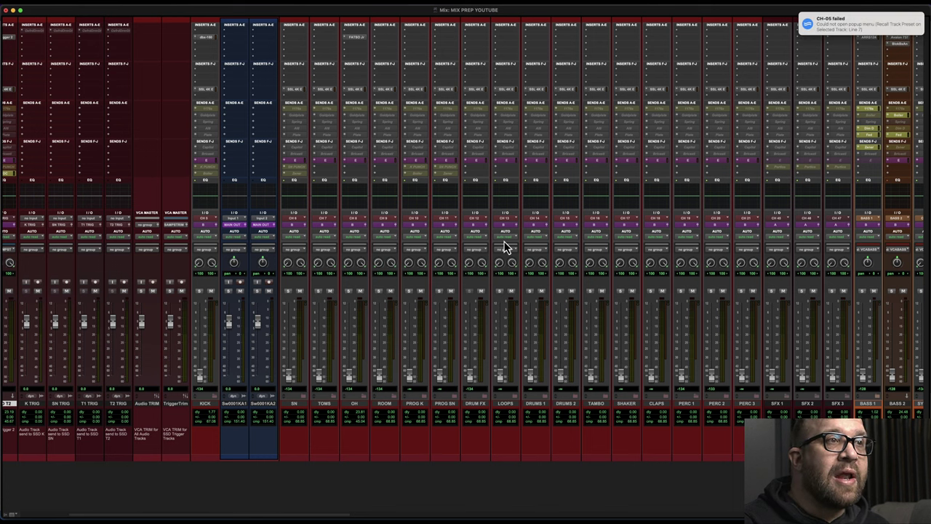
left_click(913, 23)
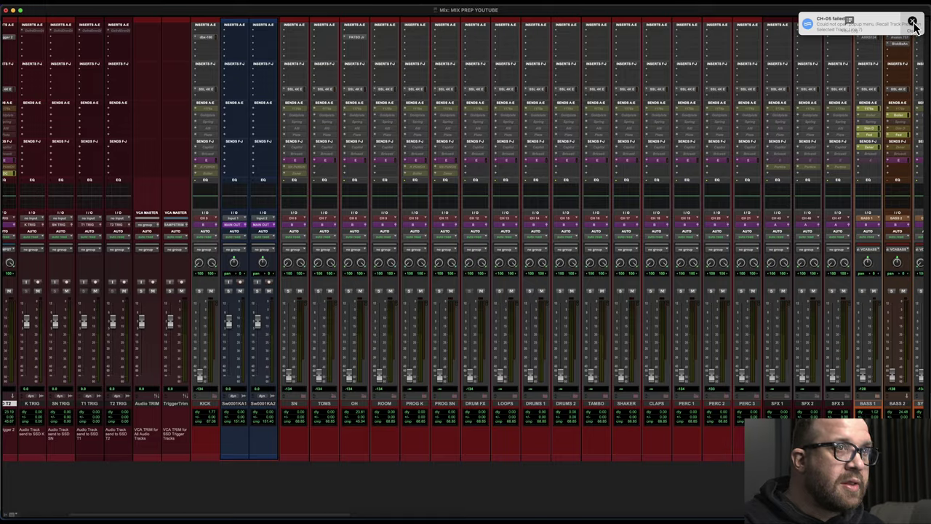
key("super+Tab")
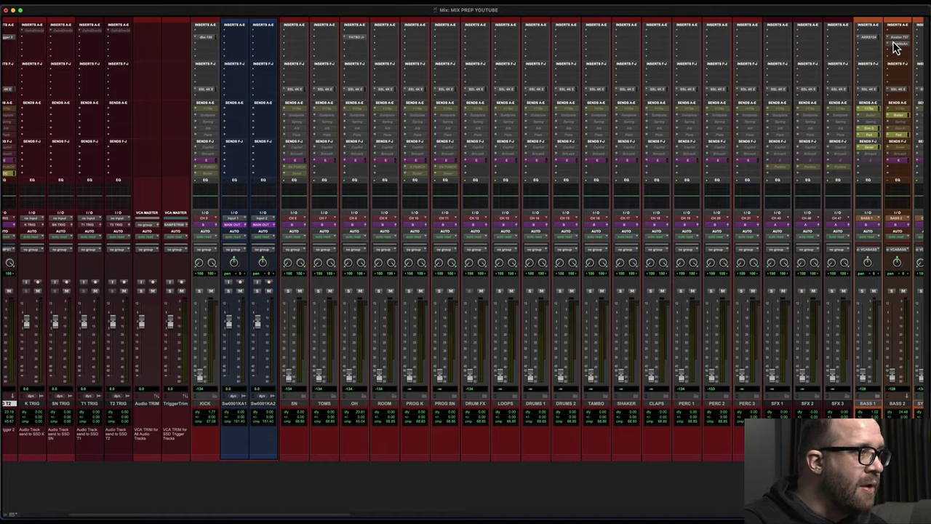
key("super+equal")
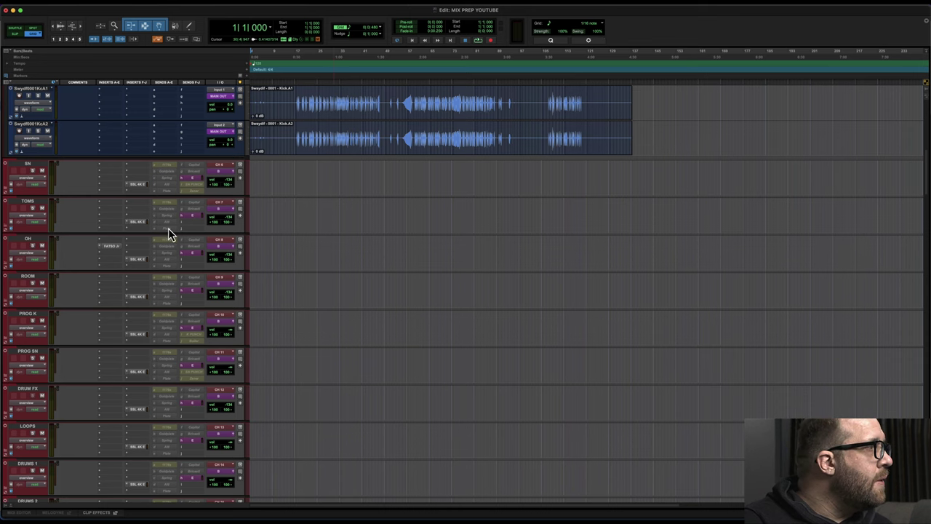
scroll(171, 232, "up", 2)
Step: Select Kick.A1 and Kick.A2 and recall the preset so they turn red like the KICK folder
scroll(209, 225, "up", 2)
left_click(34, 234)
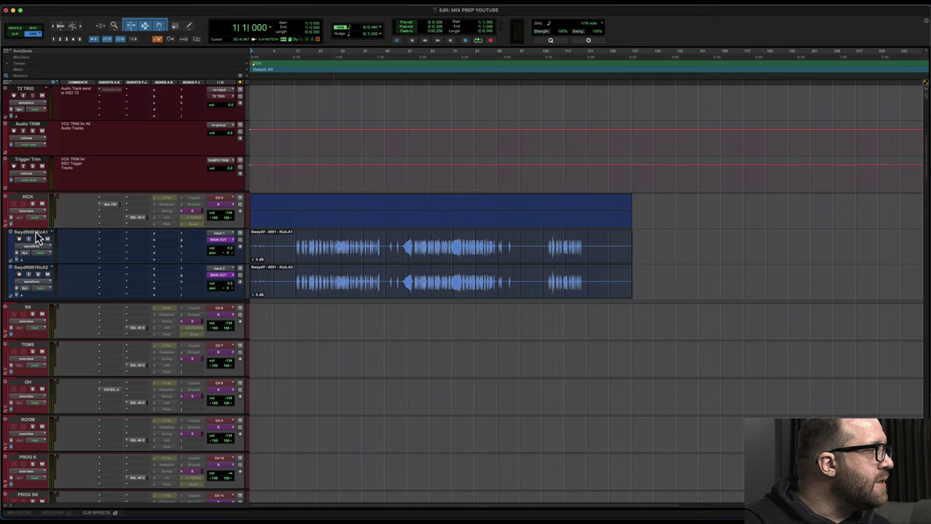
left_click(39, 269, "shift")
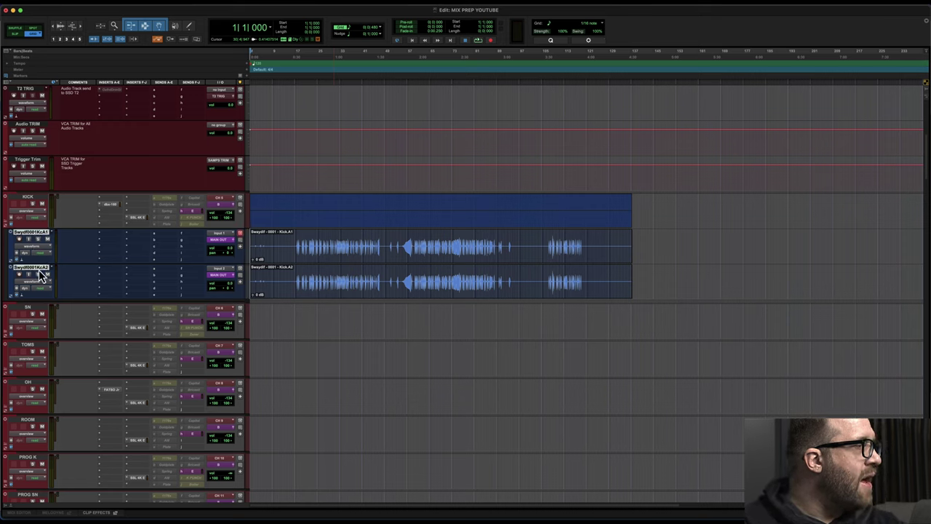
right_click(39, 270)
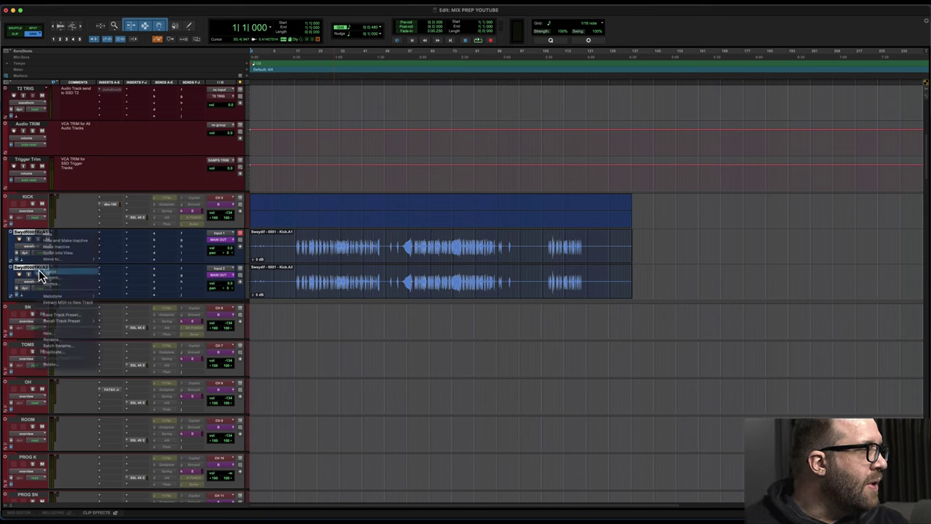
key("Escape")
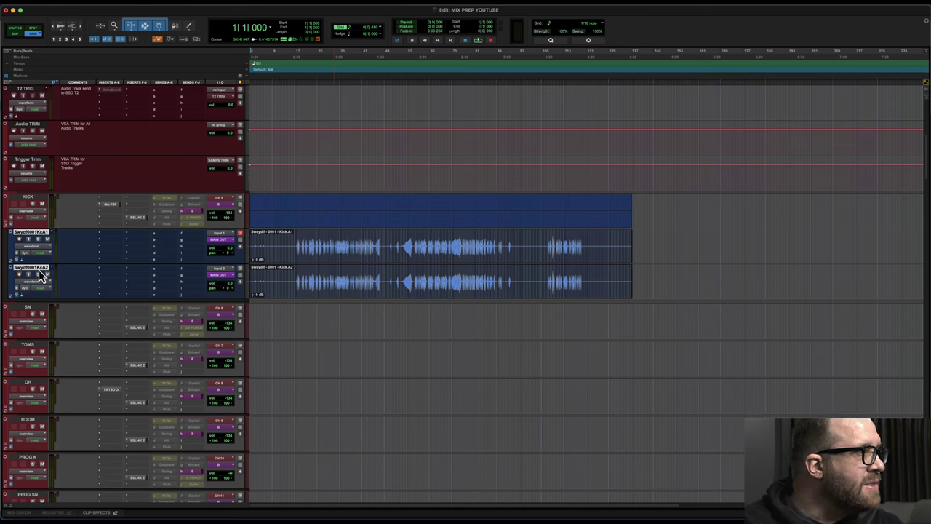
left_click(39, 273)
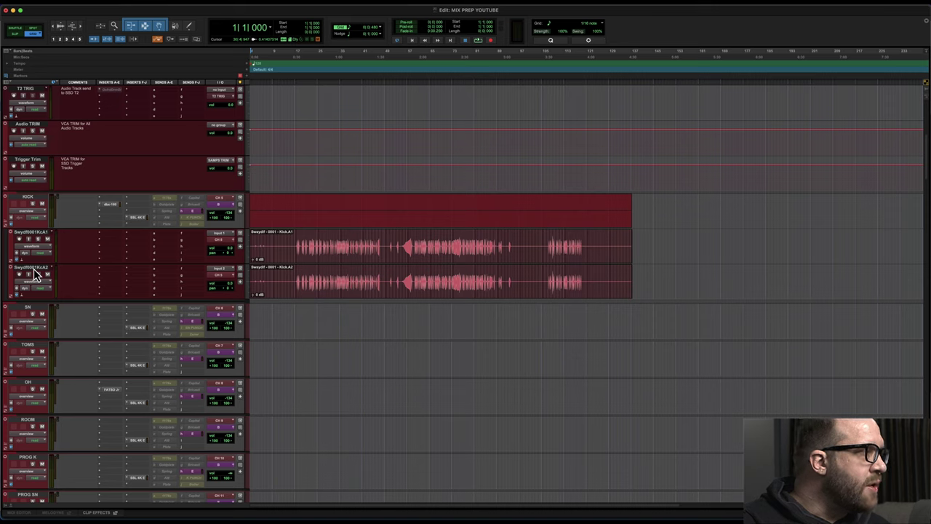
left_click(44, 233)
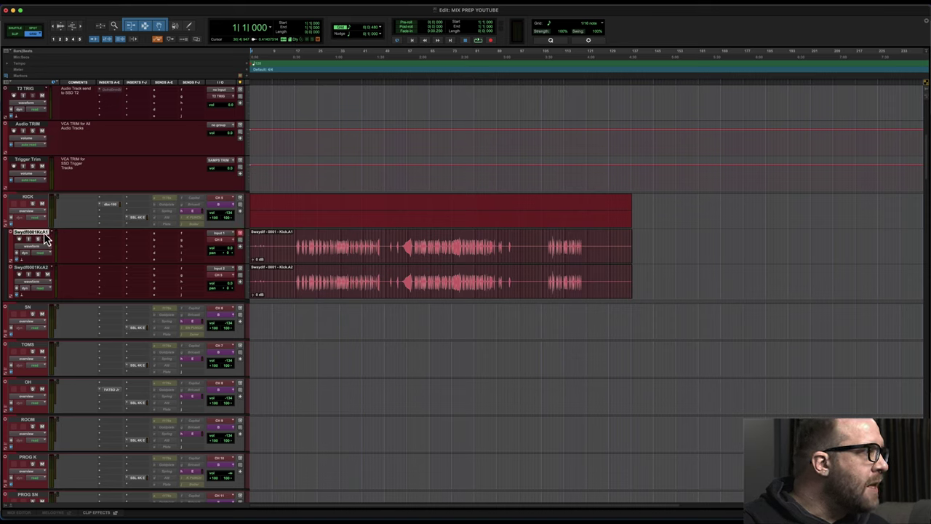
left_click(42, 271)
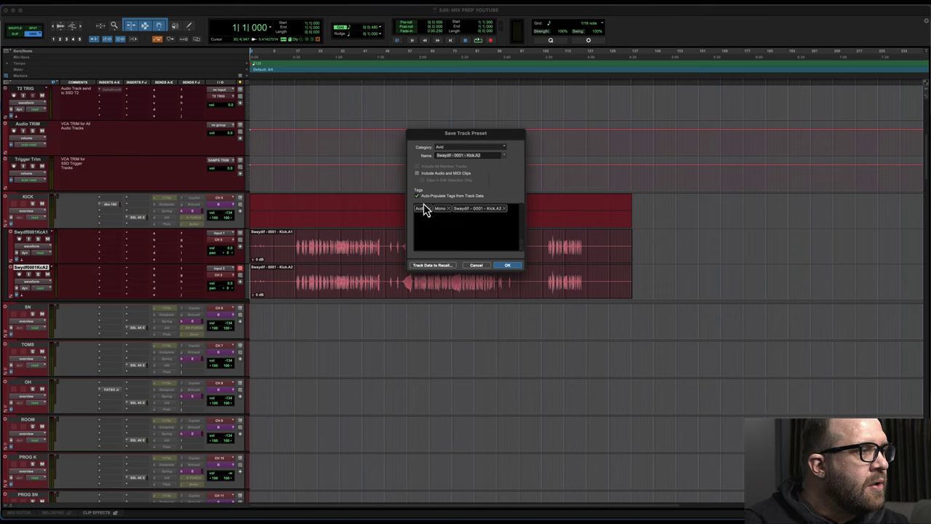
left_click(443, 265)
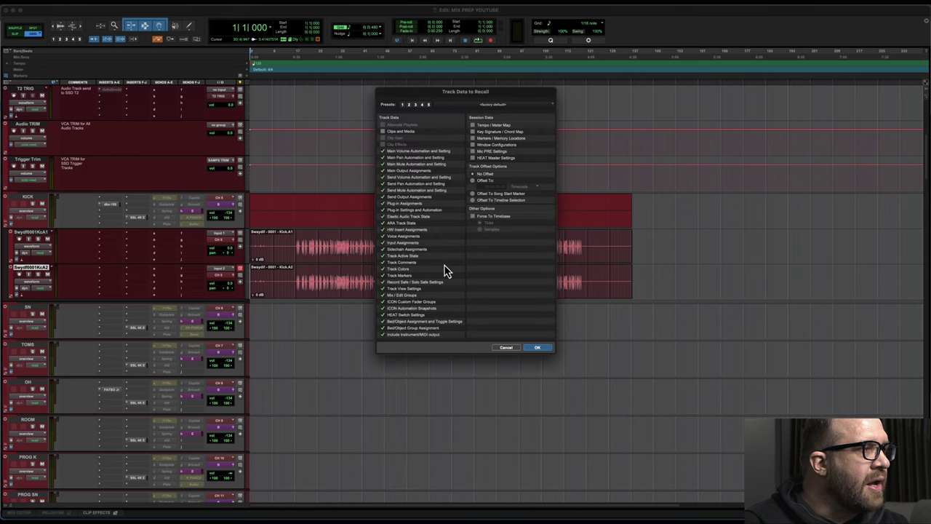
left_click(381, 152, "alt")
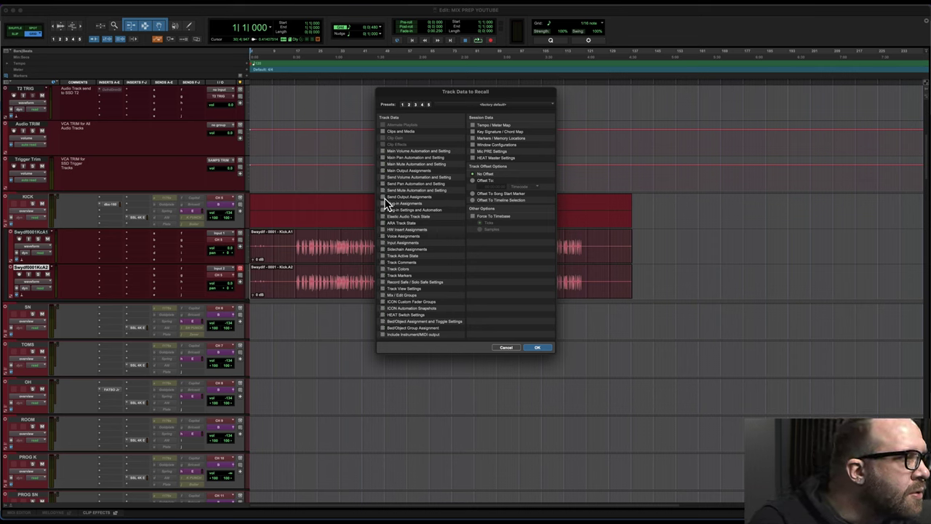
left_click(382, 171)
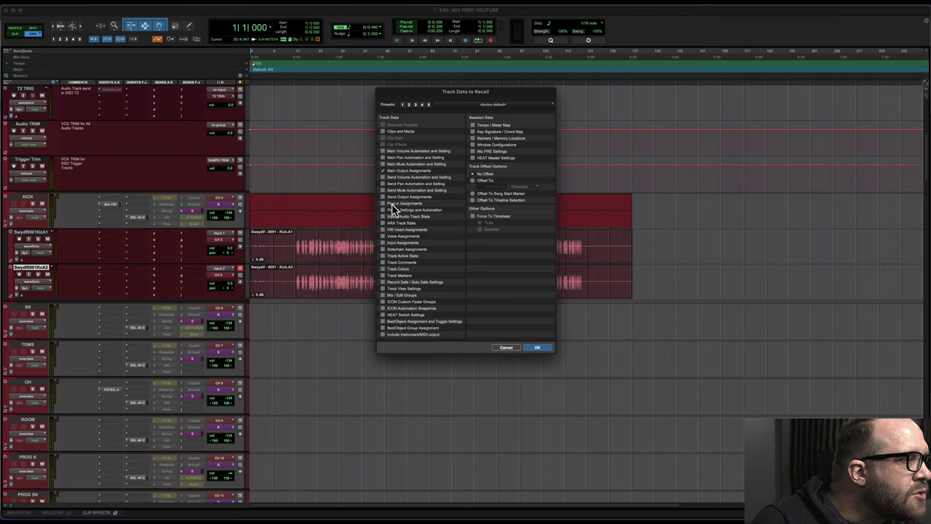
left_click(383, 269)
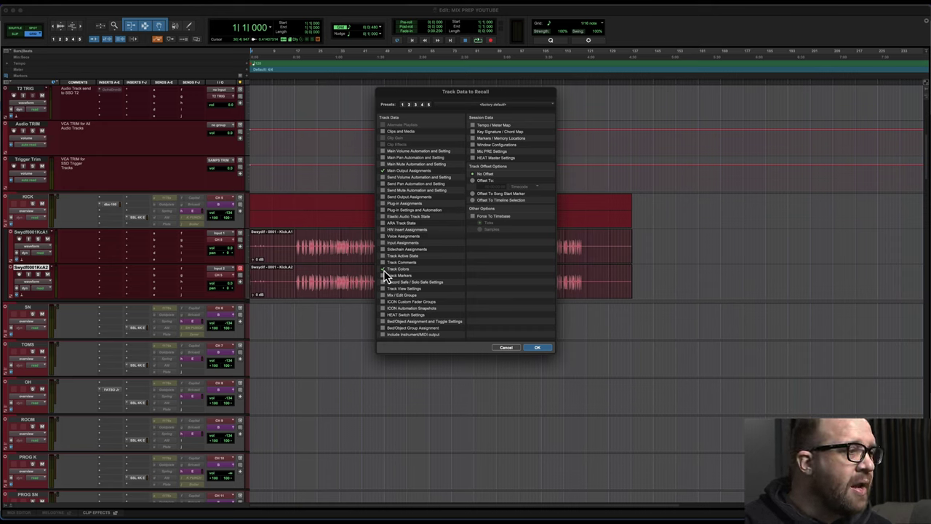
left_click(507, 347)
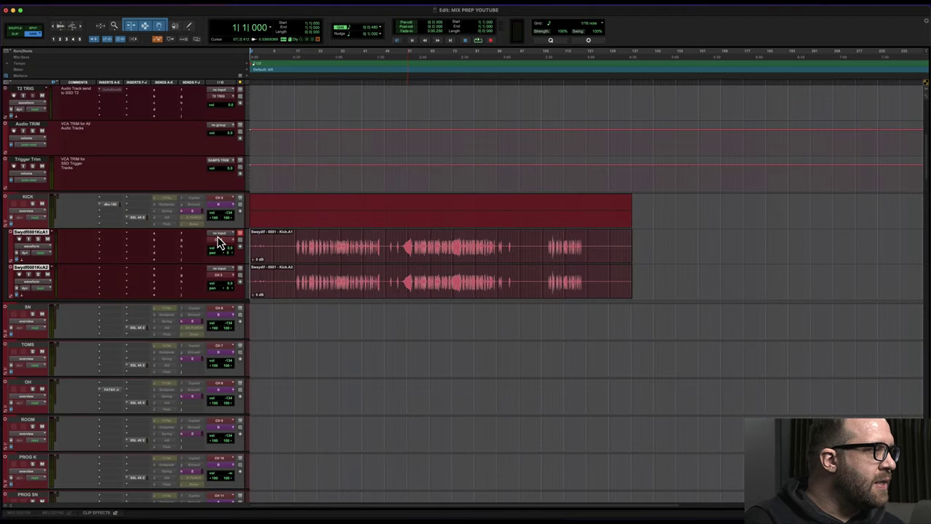
Step: Set the kick tracks' output to no output and recolour them blue-purple
left_click(219, 239)
left_click(230, 218)
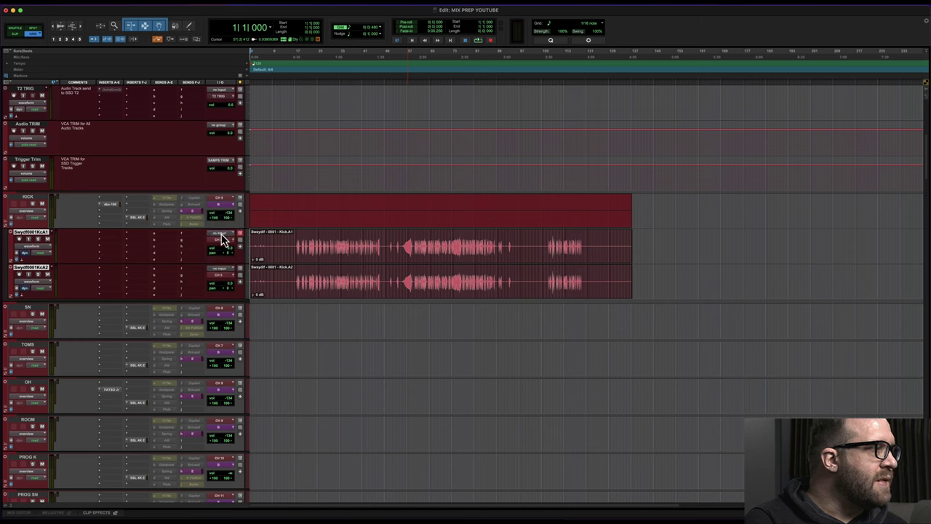
double_click(14, 245)
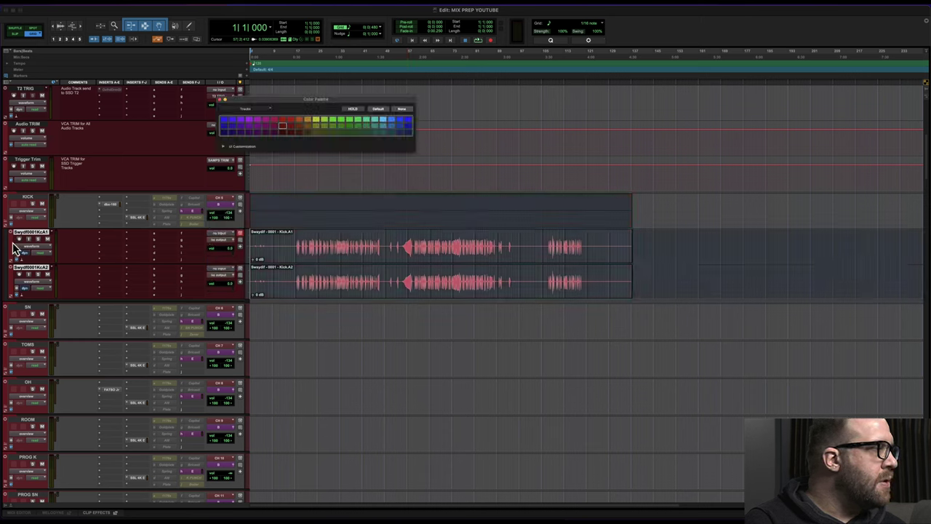
left_click(227, 125)
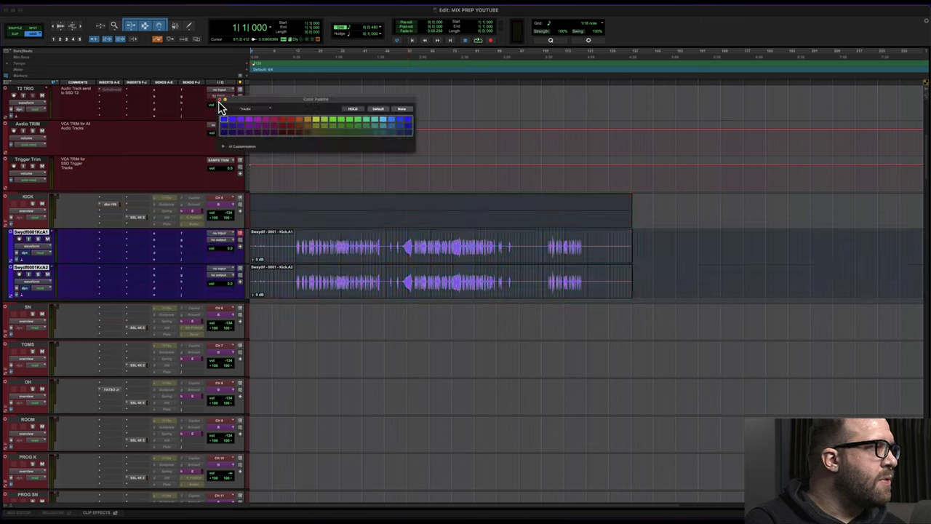
left_click(220, 100)
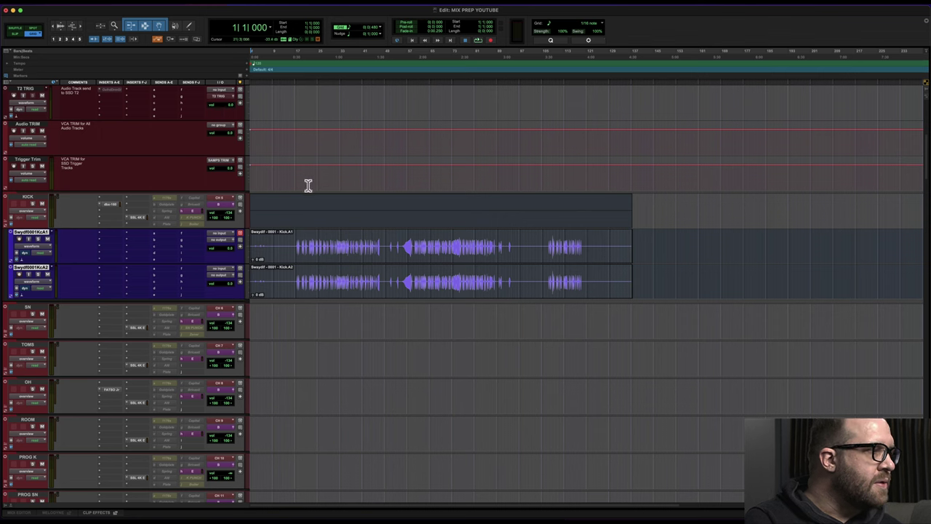
Step: Zoom the timeline to fit the Kick.A1 clip, leaving the insertion at bar 21
left_click(340, 252)
key("alt+f")
left_click(348, 240)
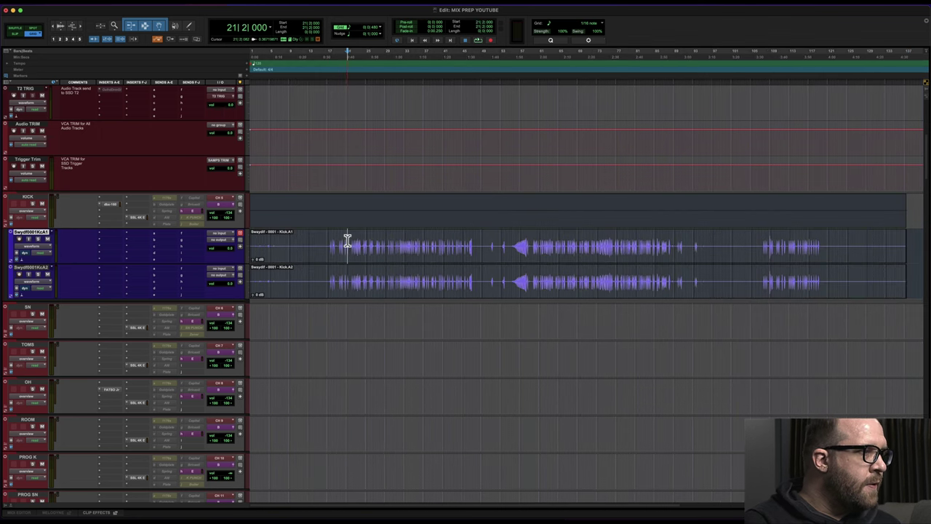
key("super+Tab")
key("super+Tab")
key("super+Tab")
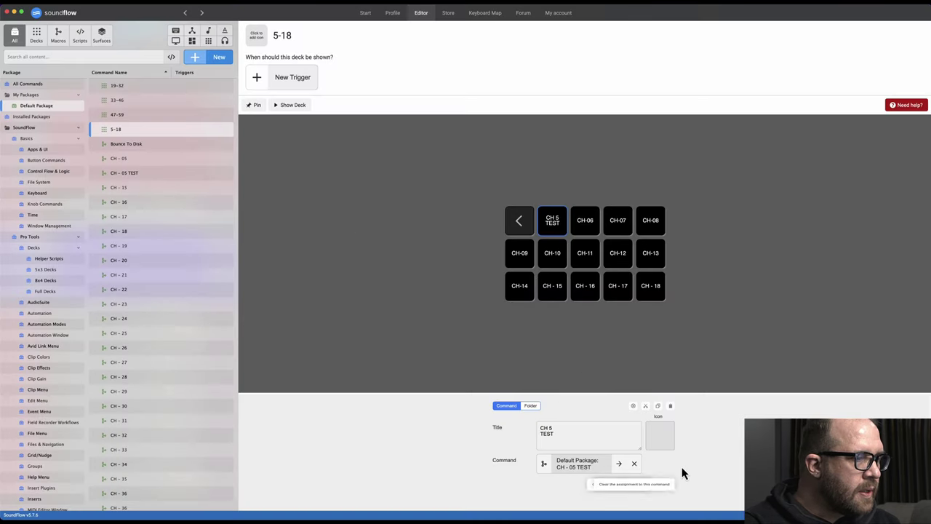
Step: Remove the deck key's assigned command and clear its title
left_click(633, 466)
left_click(587, 435)
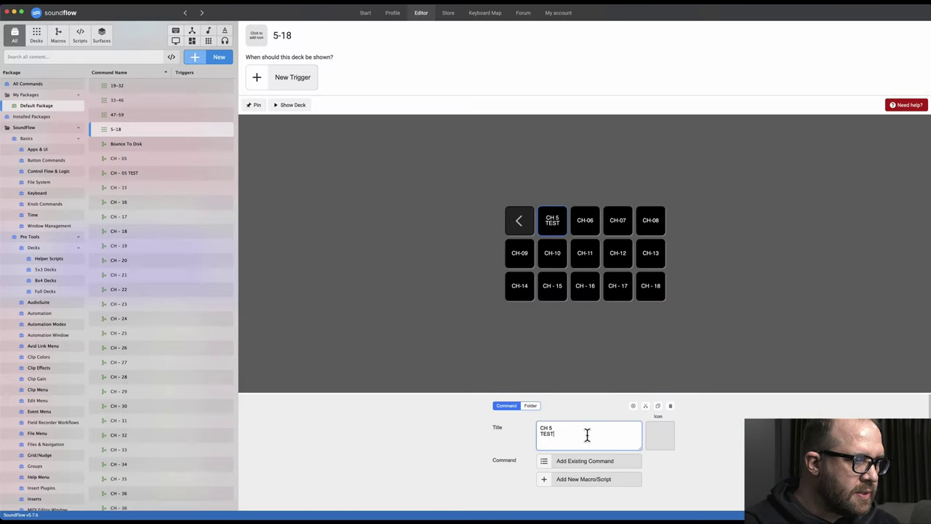
key("super+a")
key("BackSpace")
left_click(436, 438)
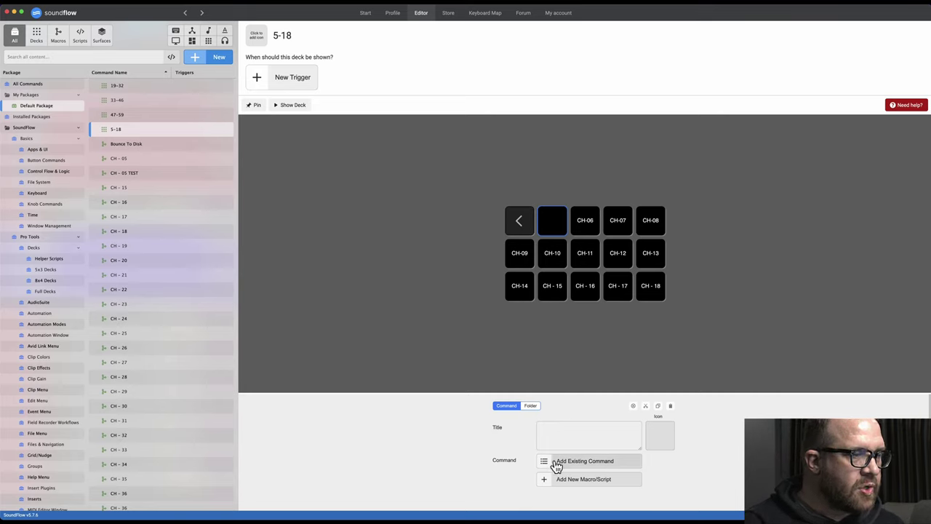
Step: Title the key 'CH 5' / 'TEST' on two lines, then open the CH - 05 macro
left_click(563, 425)
type("CH ")
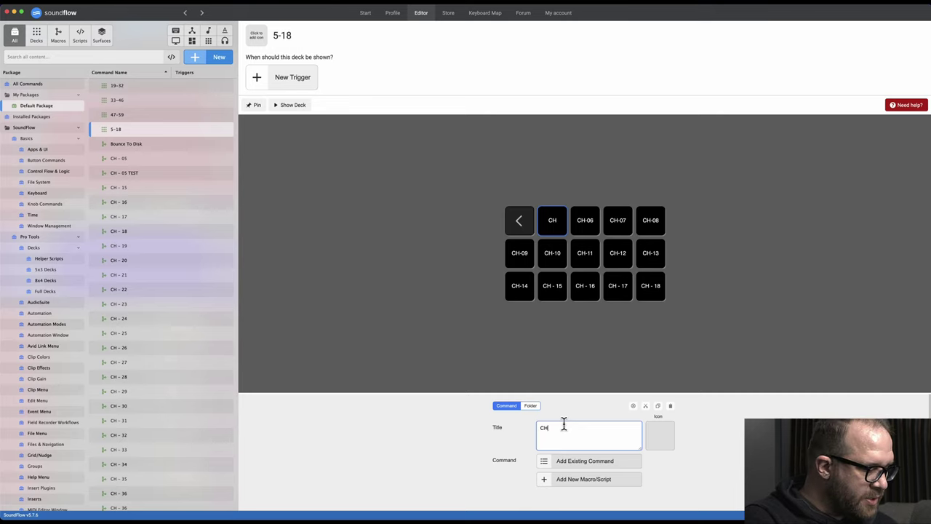
type("5")
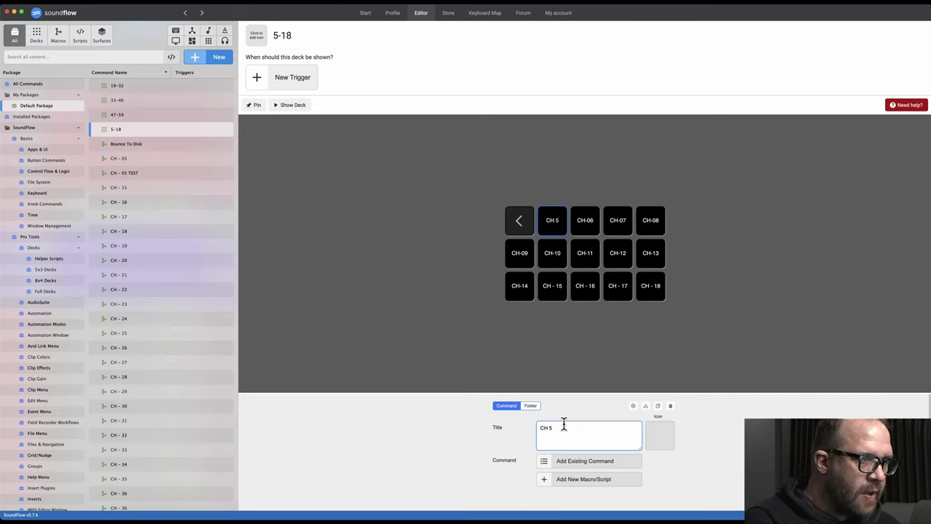
key("Return")
type("TEST")
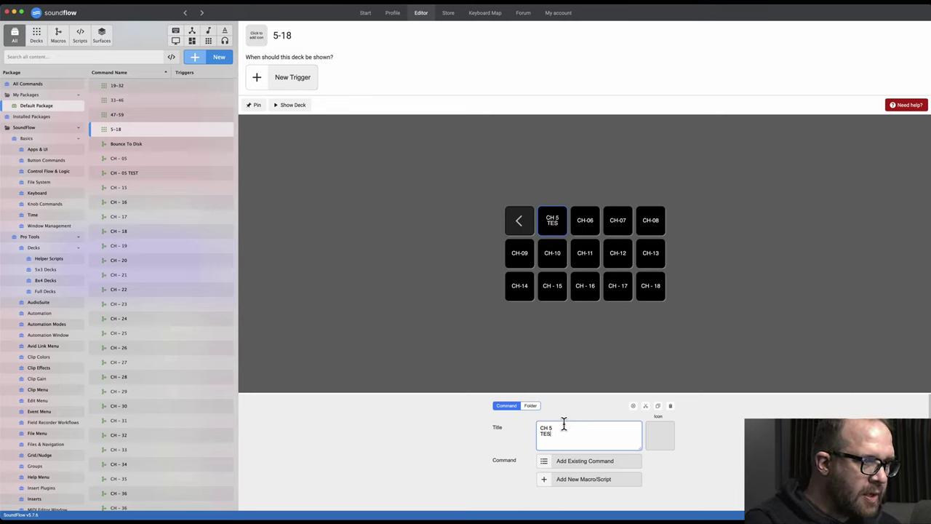
left_click(500, 492)
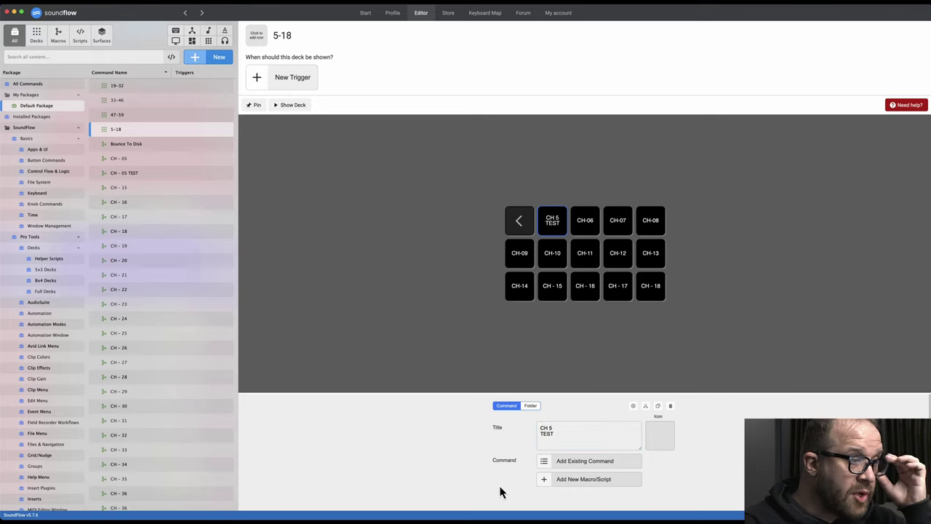
left_click(127, 161)
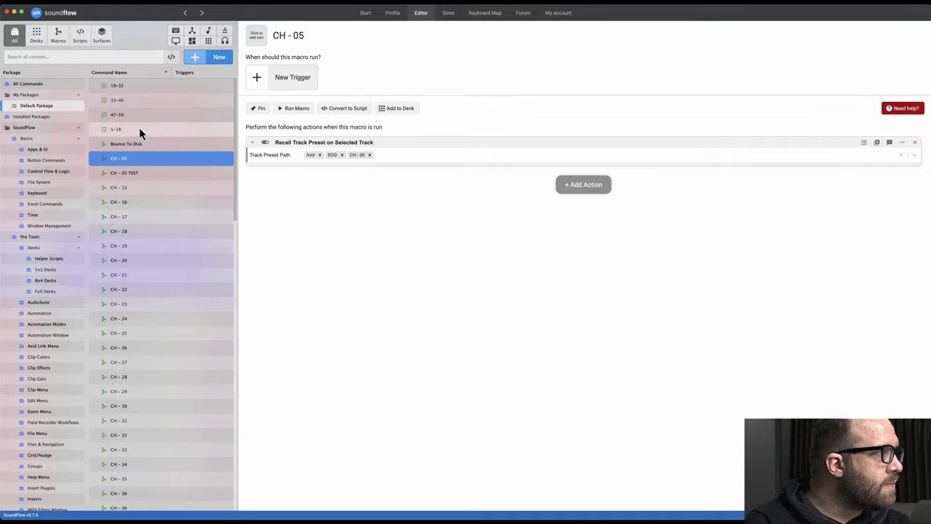
Step: Delete the CH - 05 TEST macro behind the CH 5 TEST key and return to the 5-18 deck
left_click(139, 128)
left_click(554, 232)
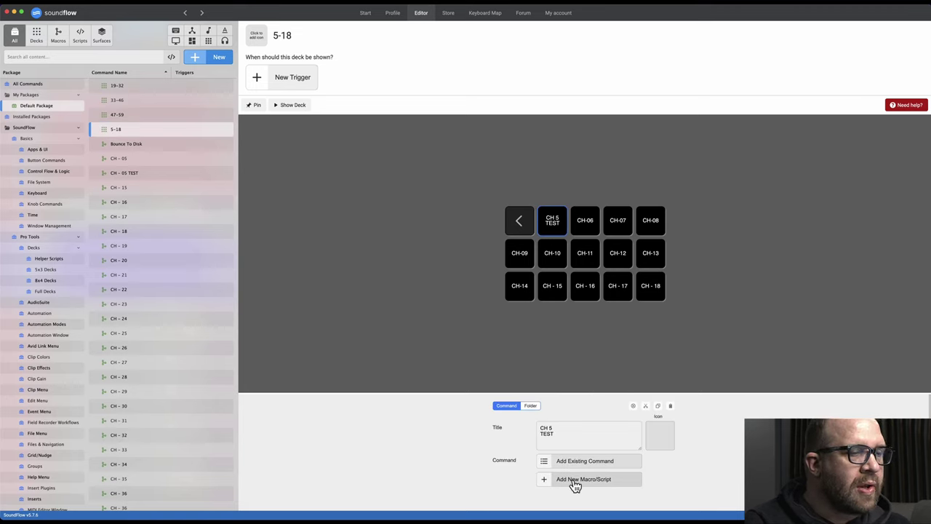
left_click(182, 175)
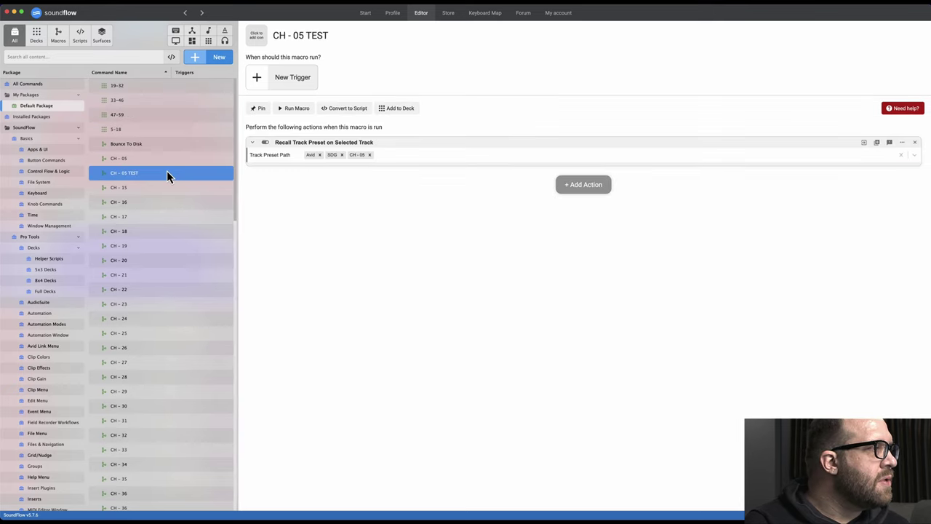
right_click(167, 175)
left_click(174, 220)
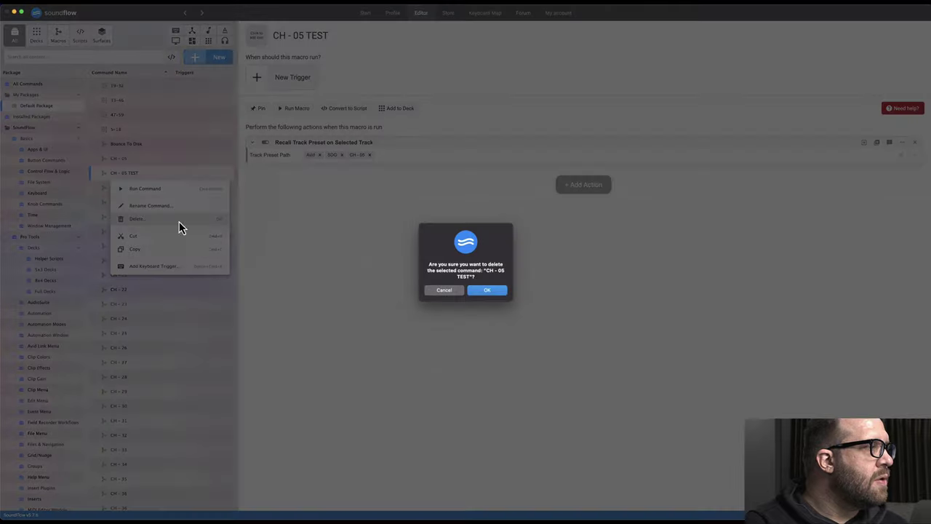
left_click(489, 292)
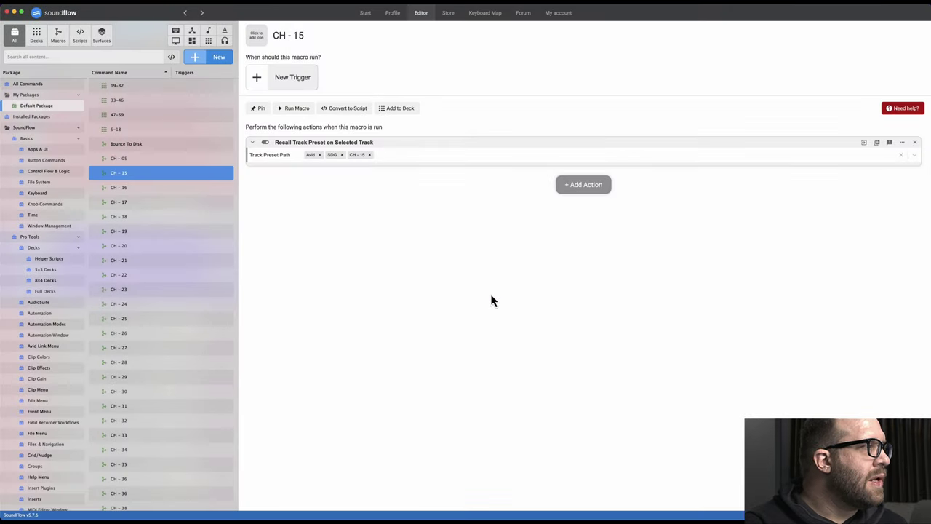
left_click(161, 130)
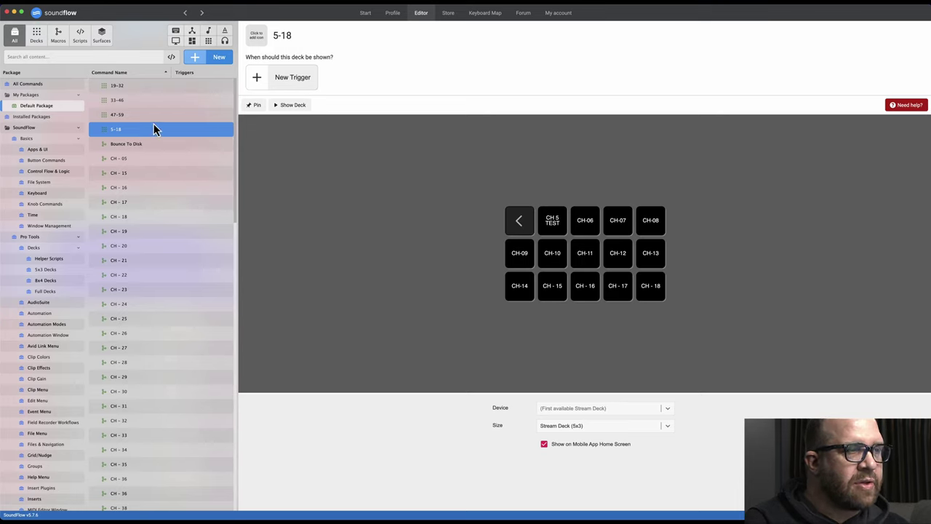
Step: Create a new macro named CH 5 TEST for the CH 5 TEST deck key
left_click(554, 232)
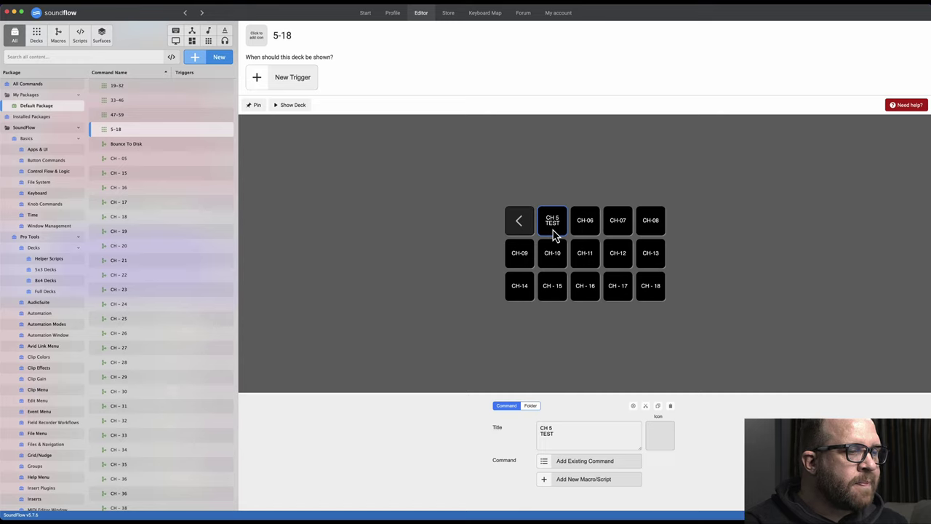
left_click(542, 483)
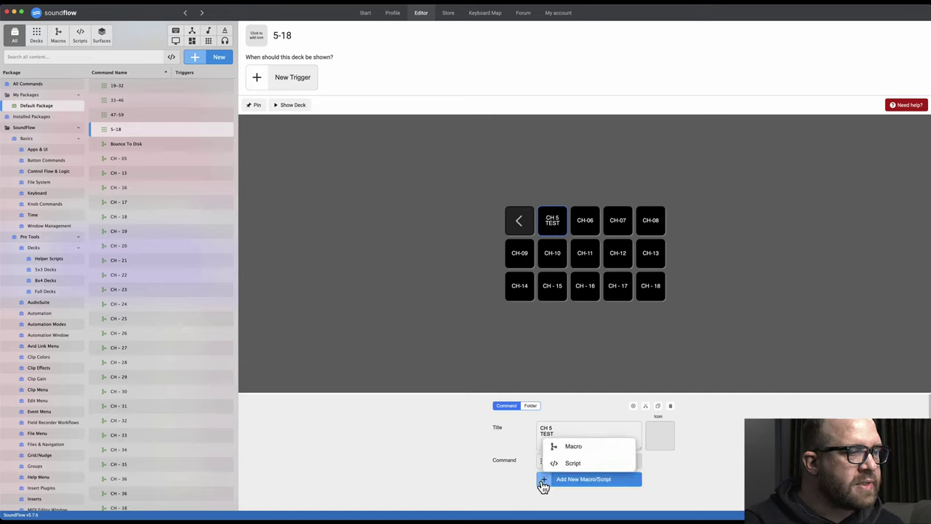
left_click(574, 448)
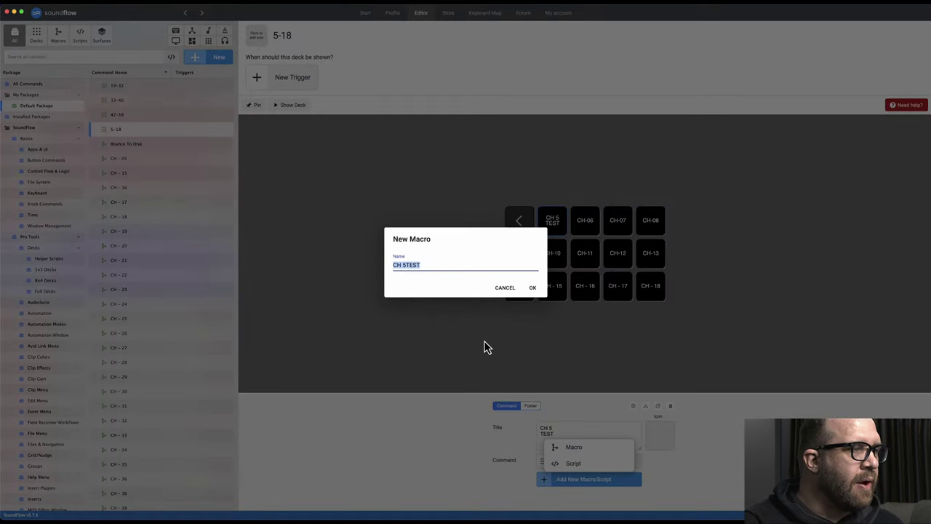
key("Right")
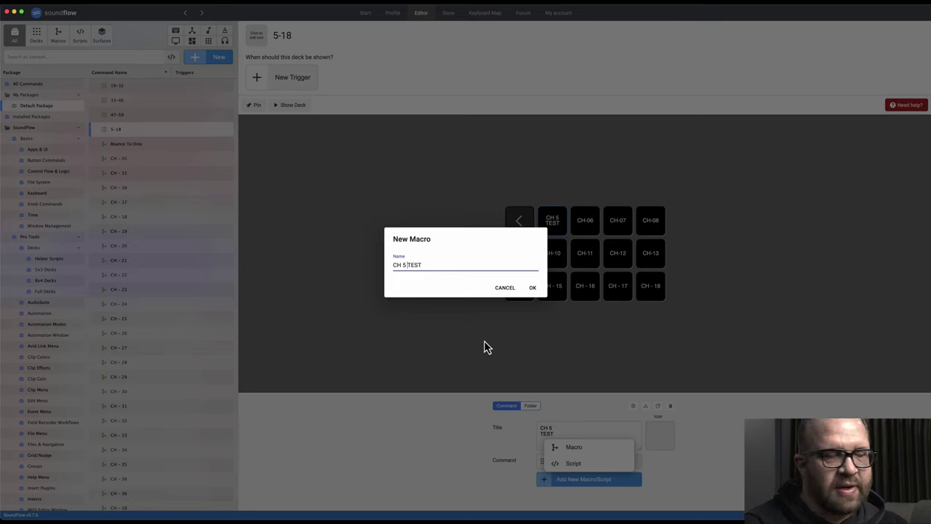
left_click(532, 287)
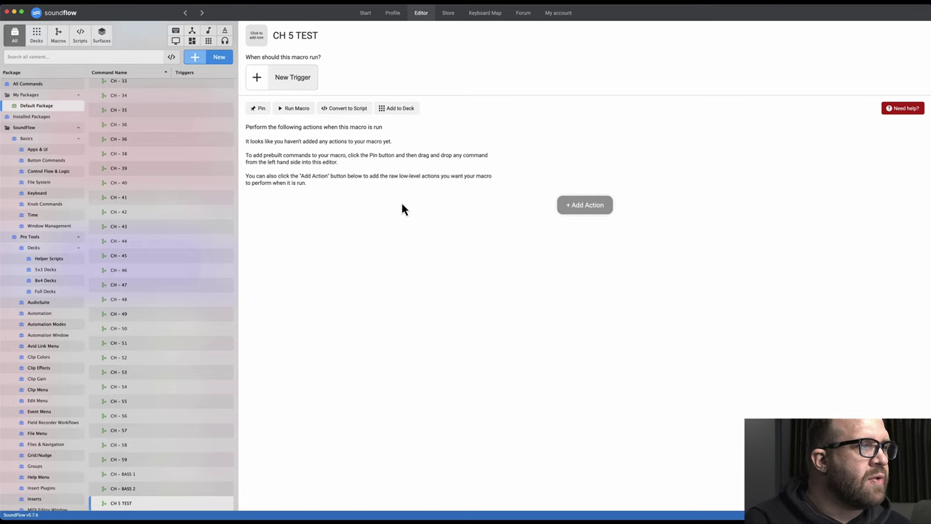
left_click(591, 205)
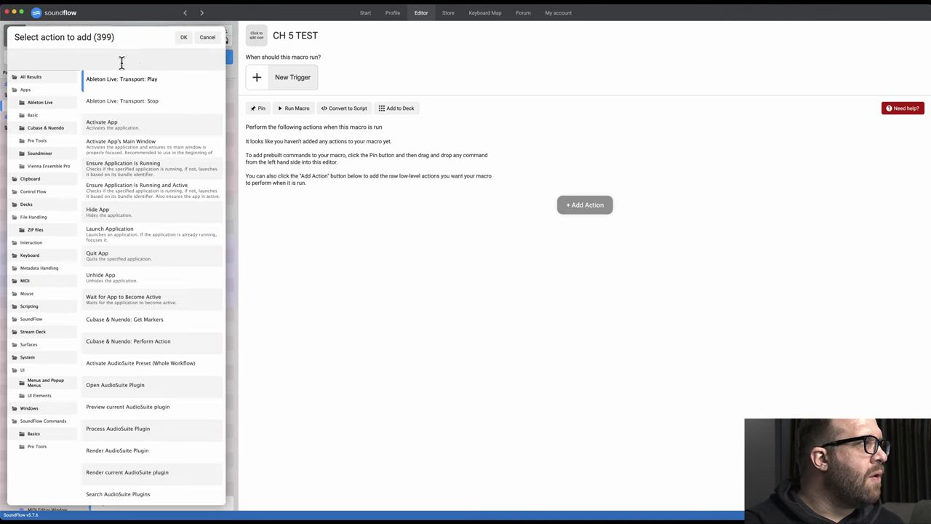
Step: Search for 'Recall' and add Recall Track Preset on Selected Track to the macro
left_click(120, 62)
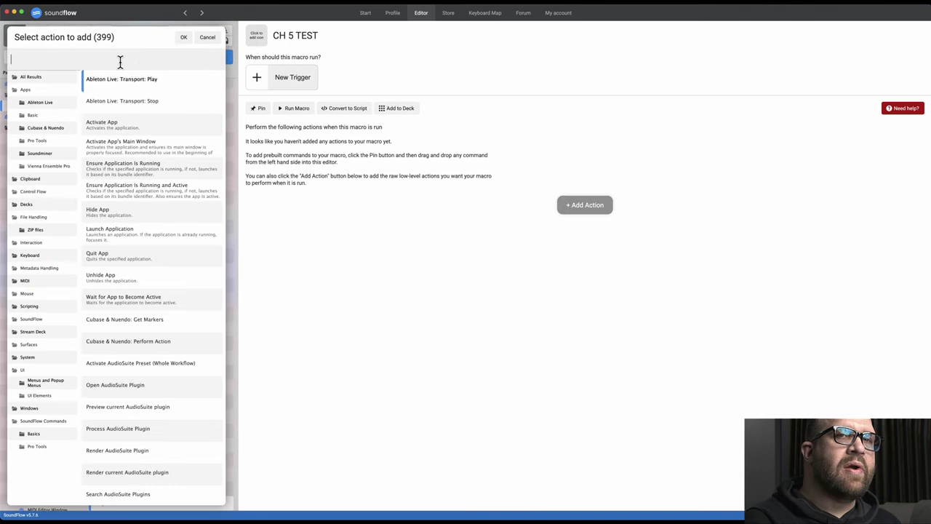
type("REe")
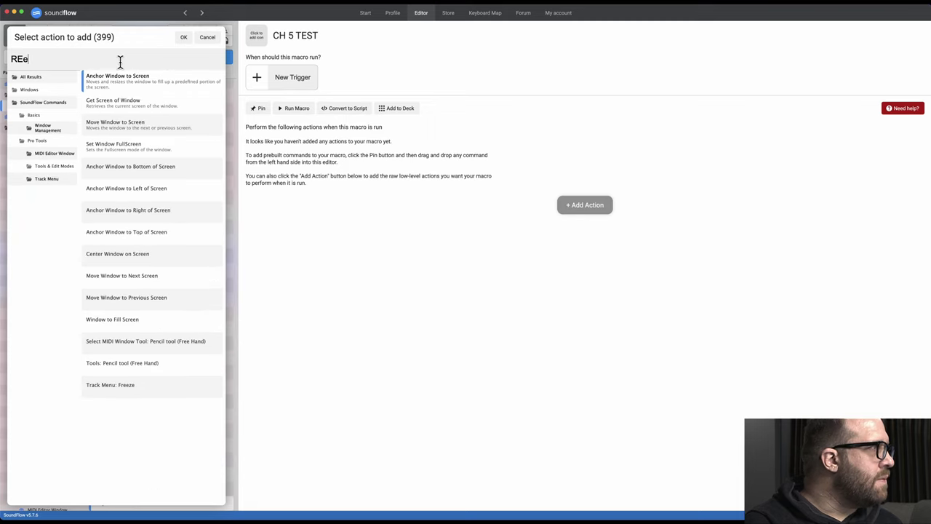
key("BackSpace")
key("BackSpace")
type("ecall")
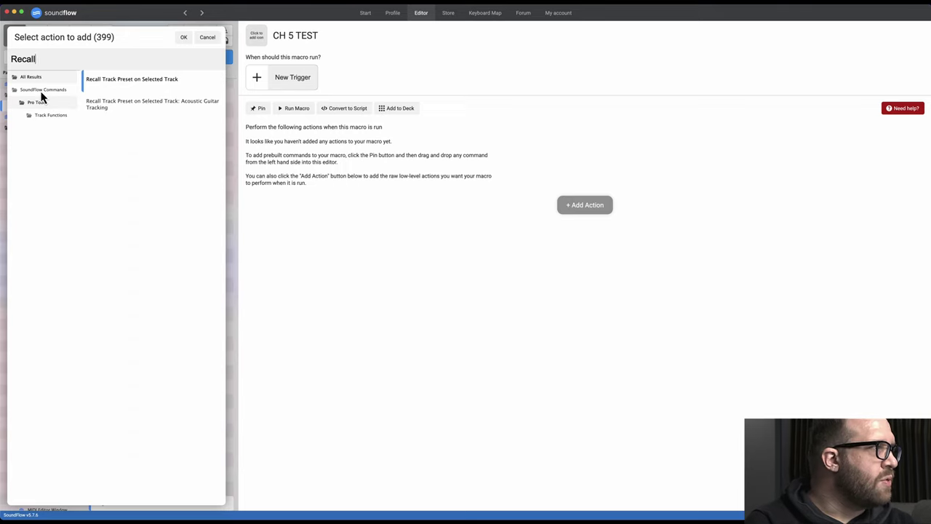
double_click(112, 82)
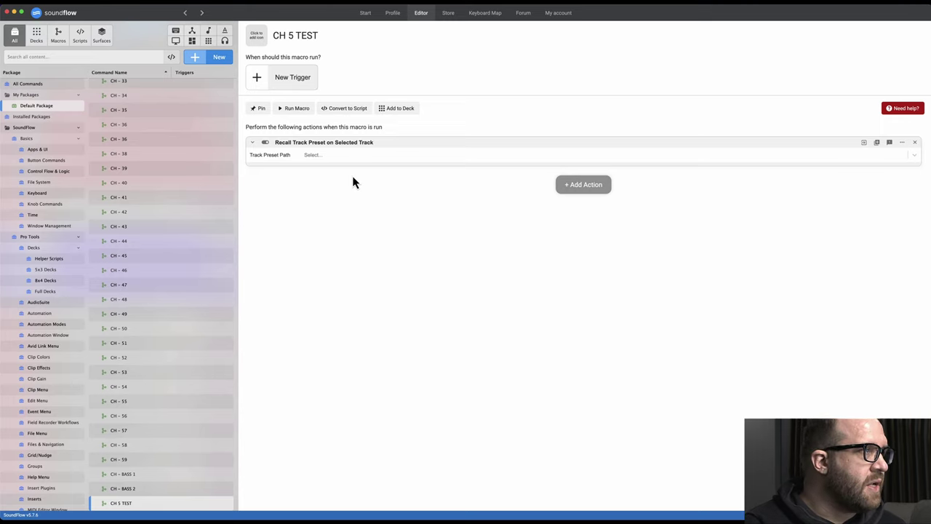
key("super+Tab")
key("super+Tab")
key("super+Tab")
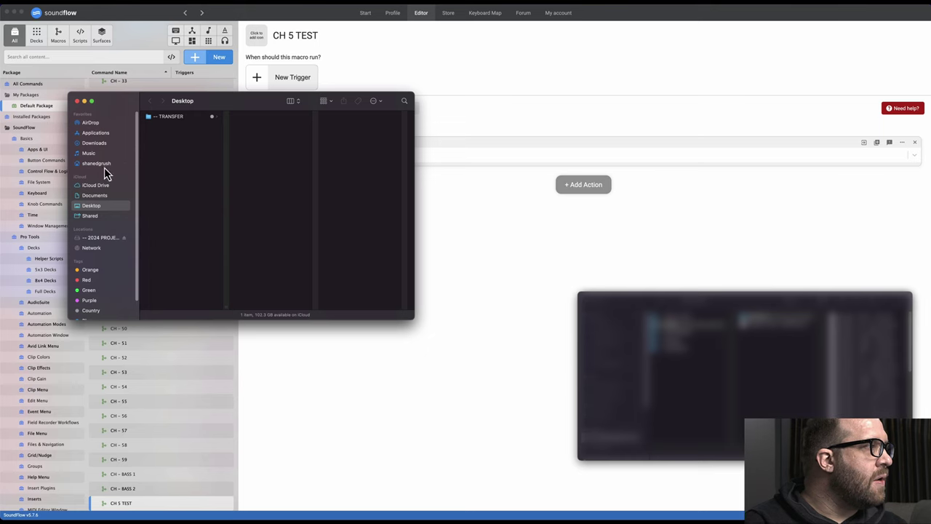
Step: In Finder, open Documents > Pro Tools > Track Presets and move the window lower
left_click(100, 196)
key("Down")
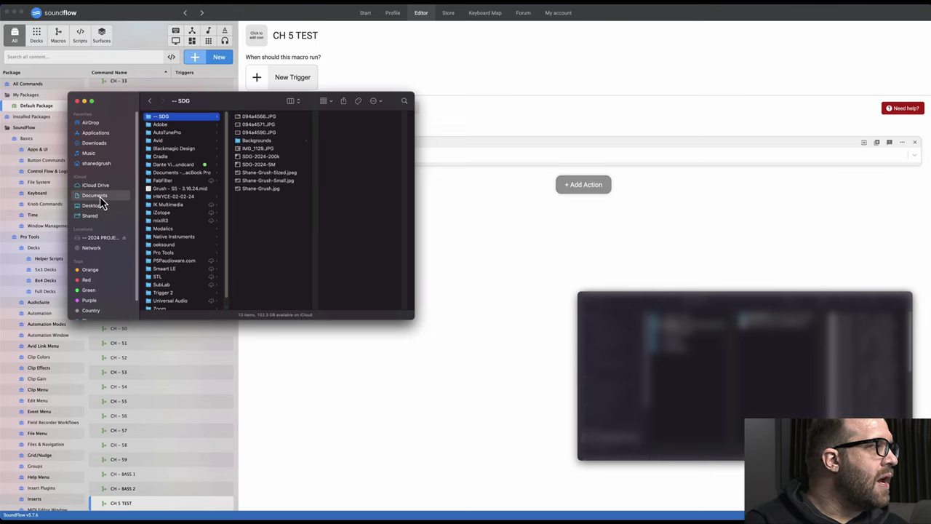
type("pro")
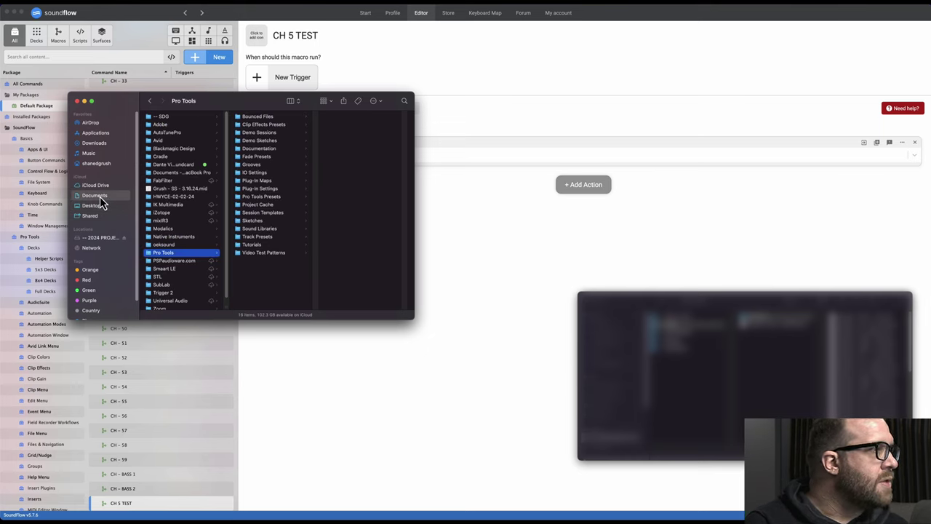
key("Right")
left_click(282, 237)
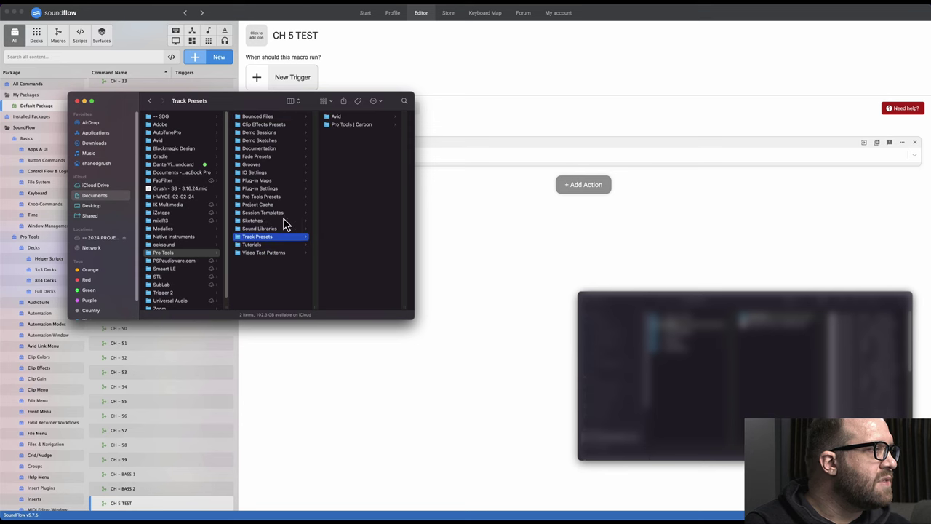
left_click_drag(268, 107, 376, 218)
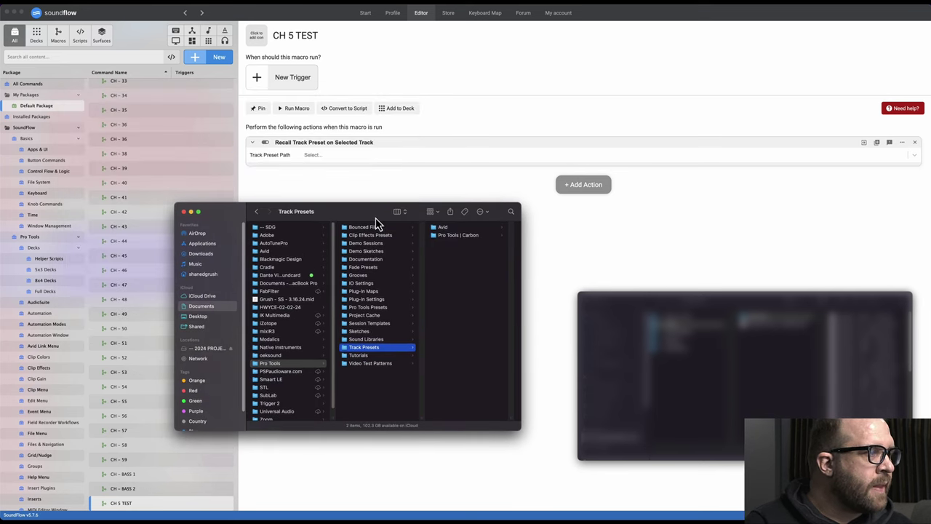
Step: Open the Avid > SDG folder and locate the CH - 05.ptxp preset file
key("Right")
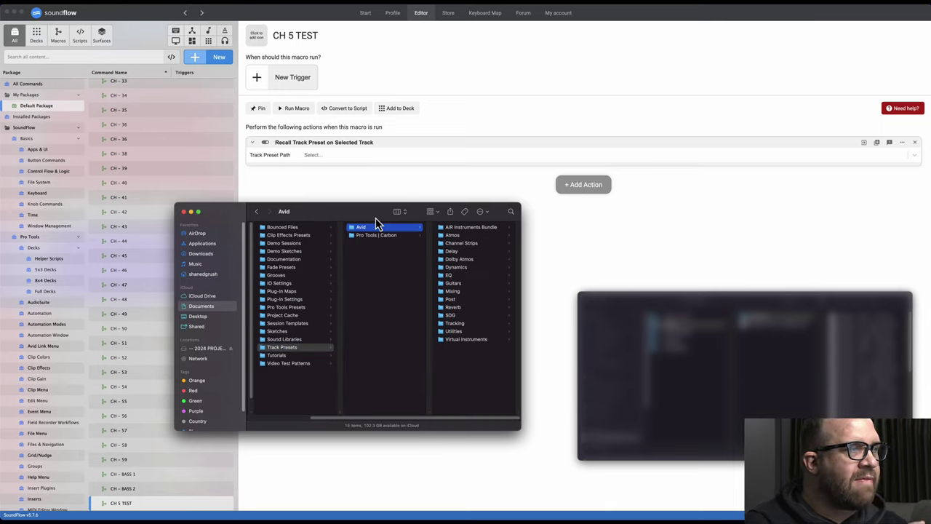
left_click(460, 315)
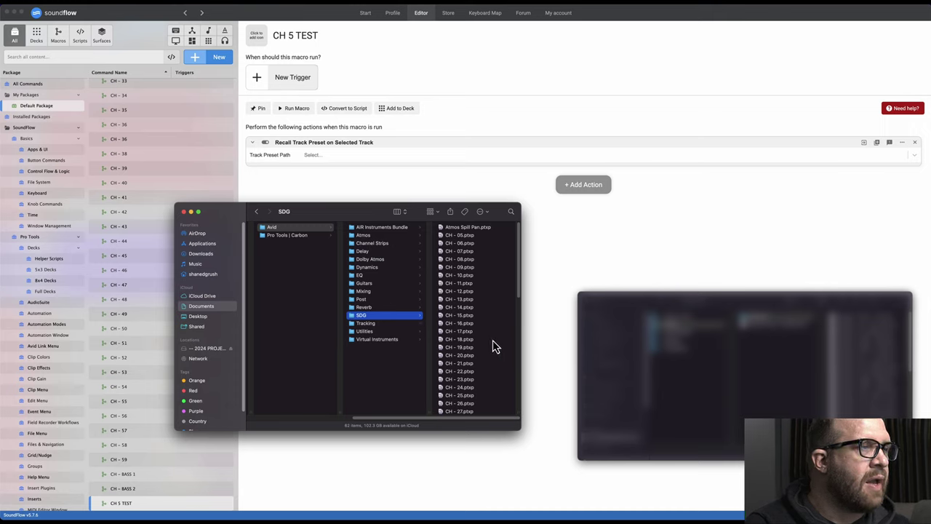
scroll(493, 345, "down", 10)
scroll(492, 340, "up", 15)
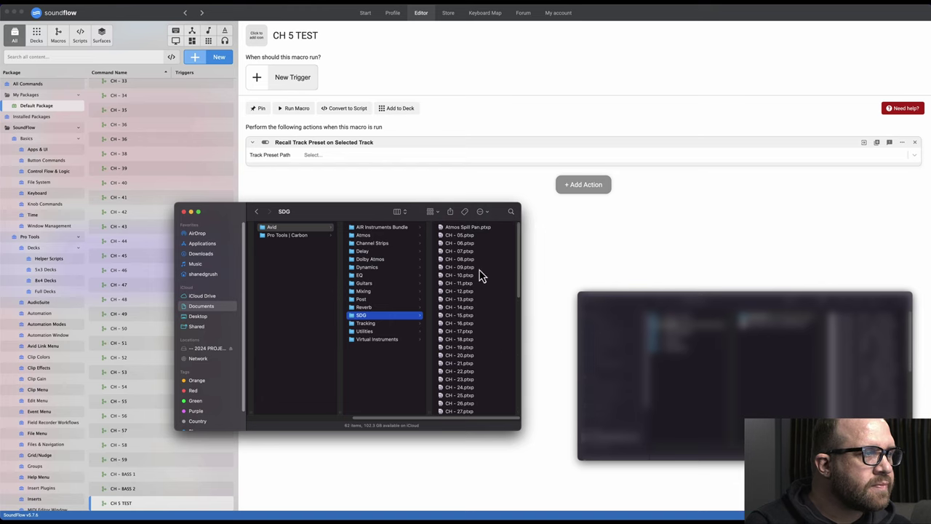
left_click(458, 238)
key("Return")
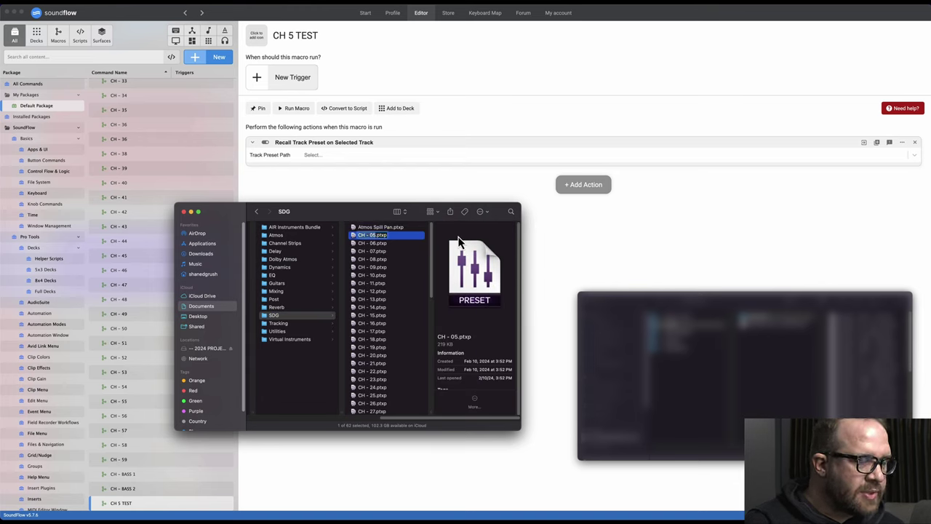
key("Escape")
left_click(326, 154)
Step: Enter the track preset path Avid > SDG > CH - 05, checking the file name in Finder
left_click(319, 155)
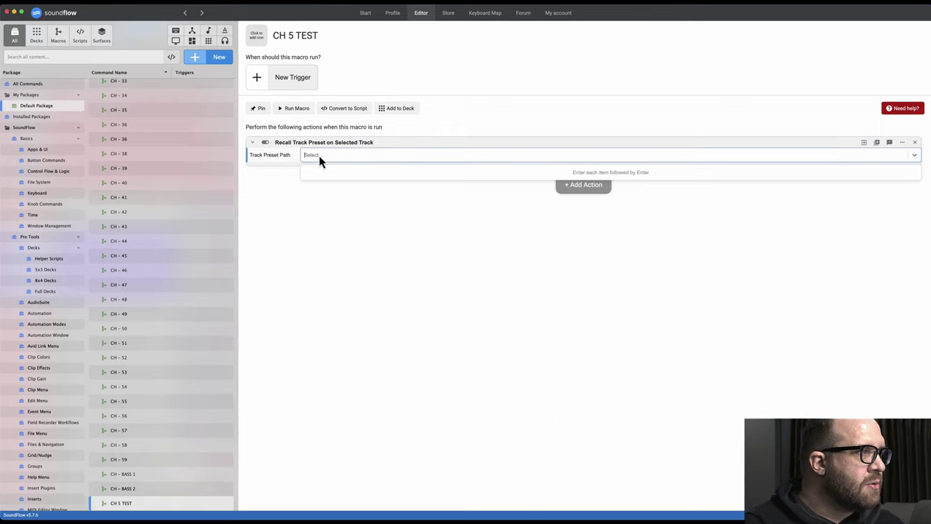
type("Avid")
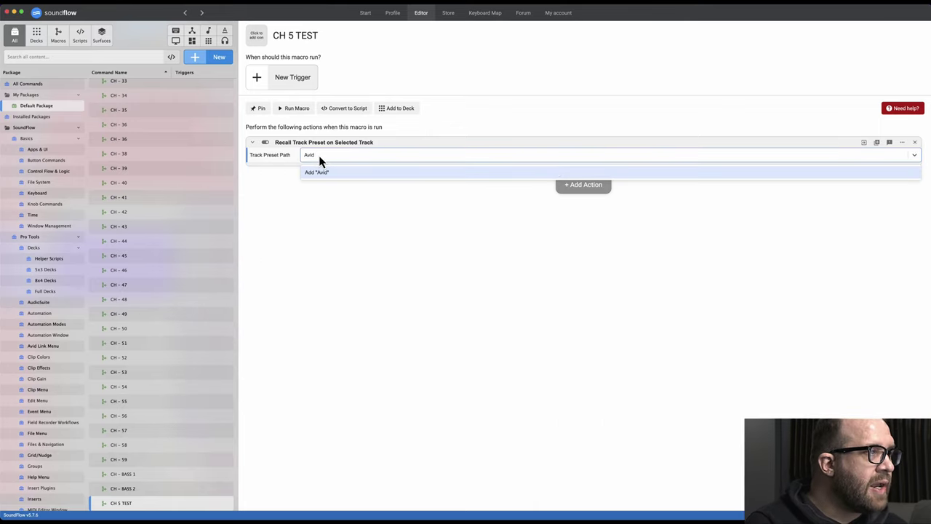
key("Return")
type("SD")
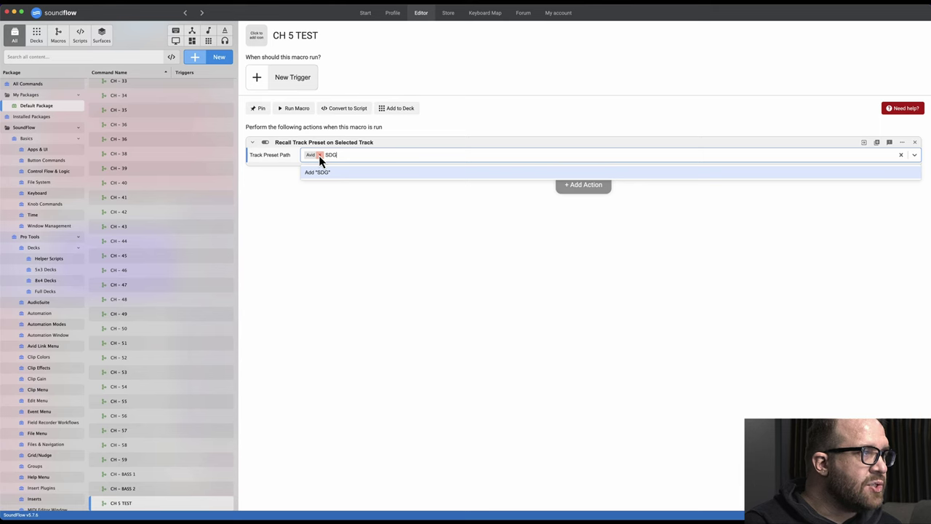
type("G")
key("Return")
key("super+Tab")
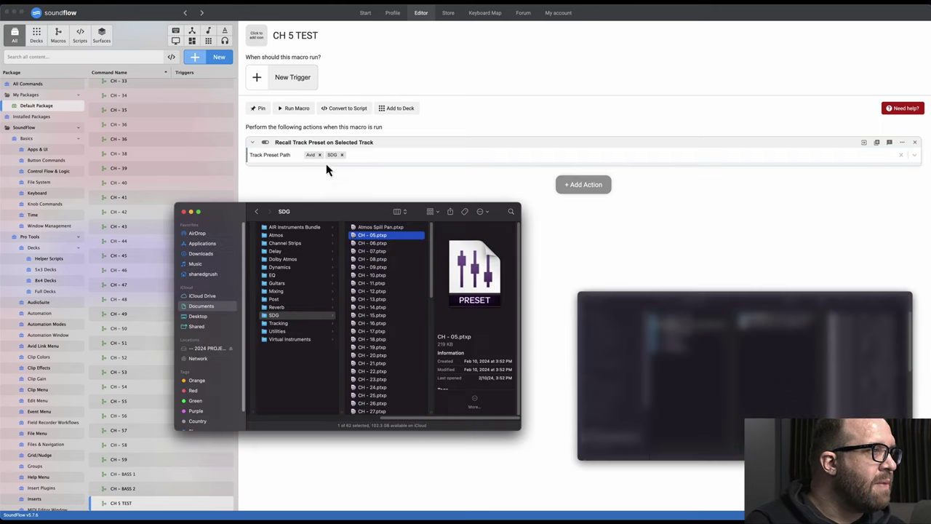
key("Left")
key("Left")
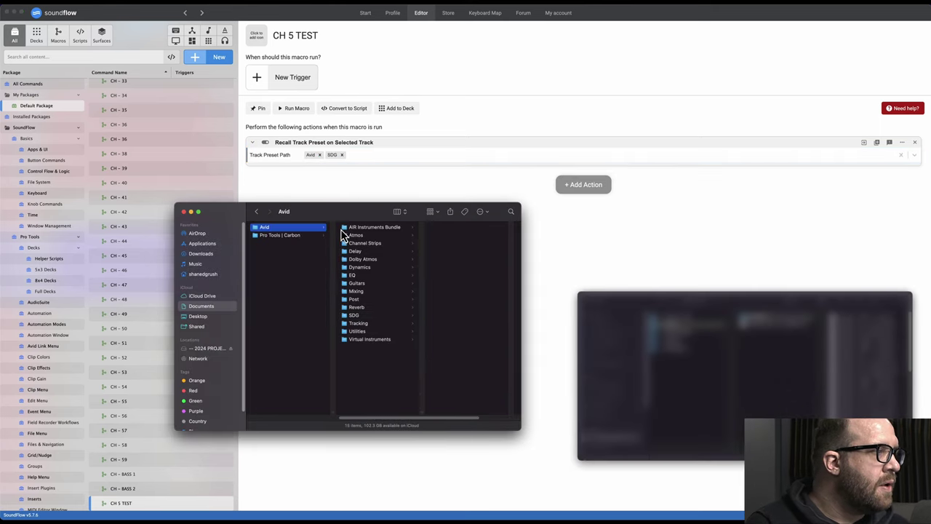
left_click(373, 315)
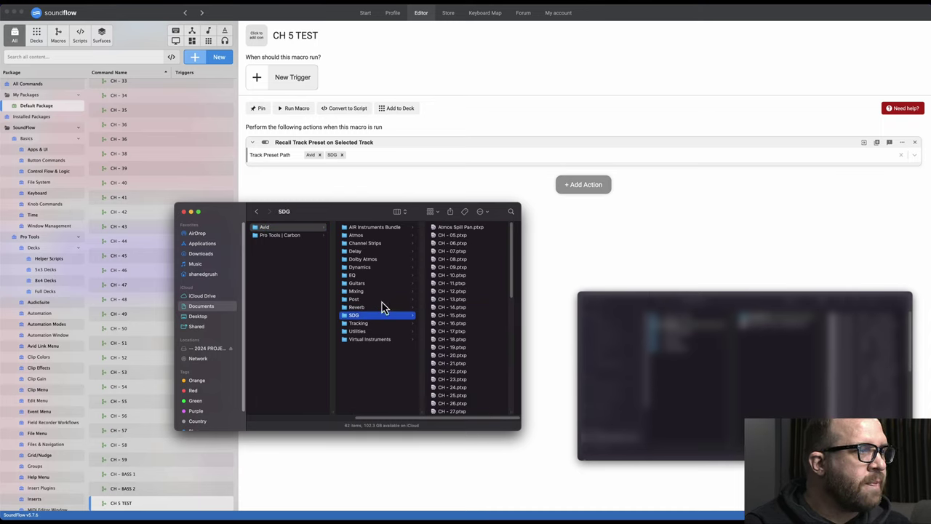
left_click(494, 237)
key("Return")
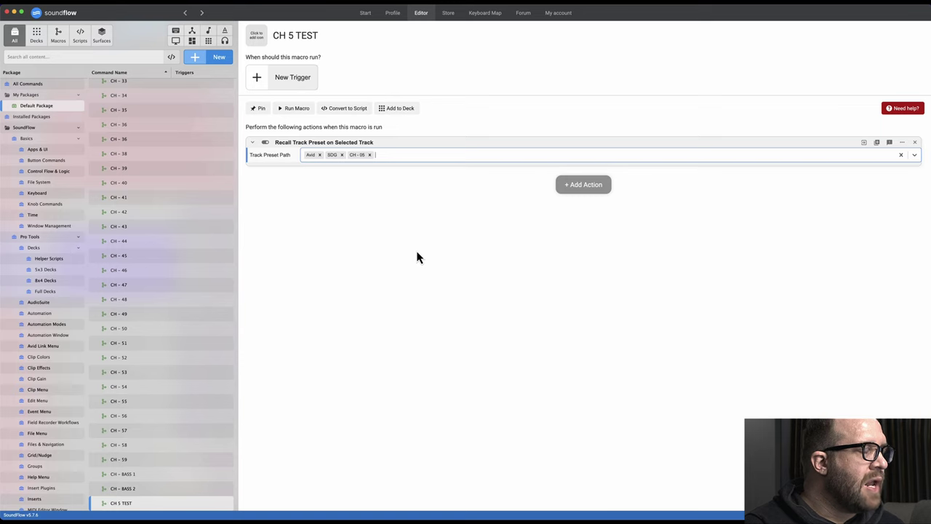
key("super+Tab")
key("super+Tab")
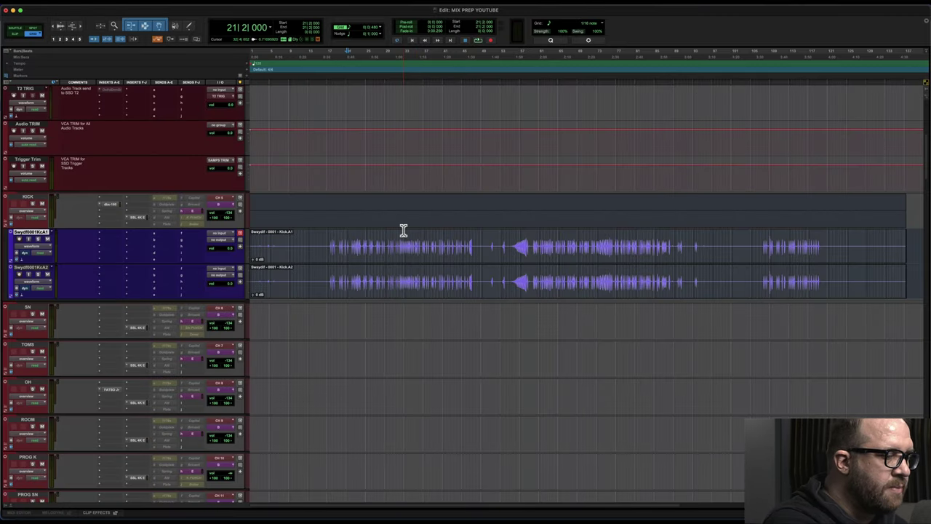
Step: Open SoundFlow's 5-18 deck and check the CH 5 TEST key's assigned command
key("super+Tab")
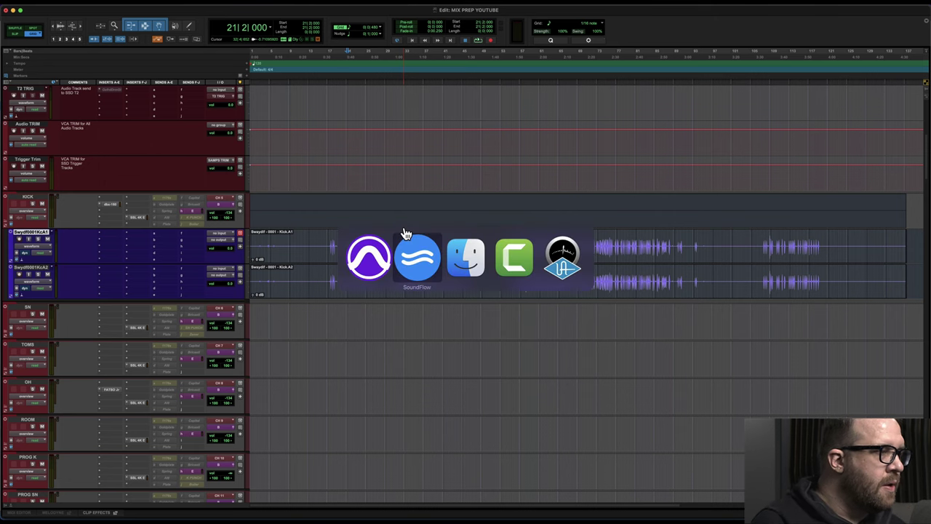
left_click(407, 256)
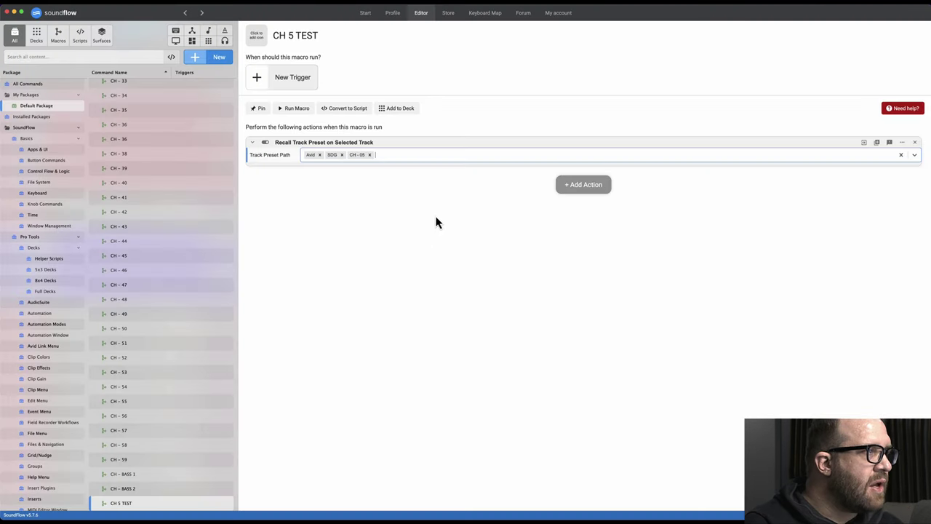
scroll(134, 167, "up", 10)
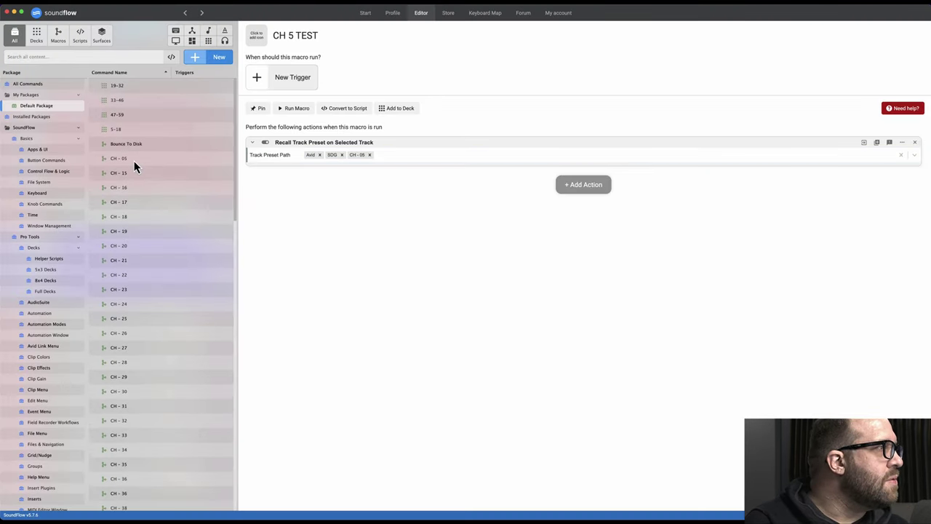
left_click(133, 129)
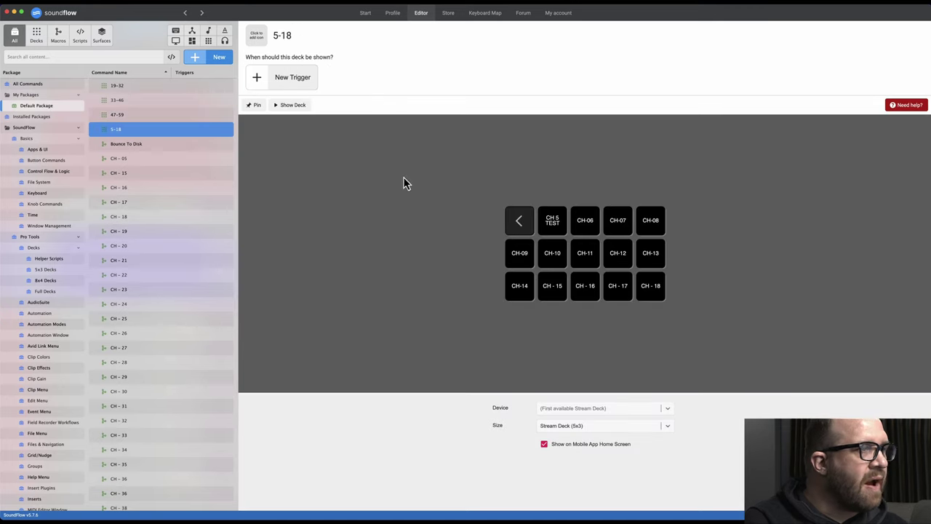
left_click(554, 235)
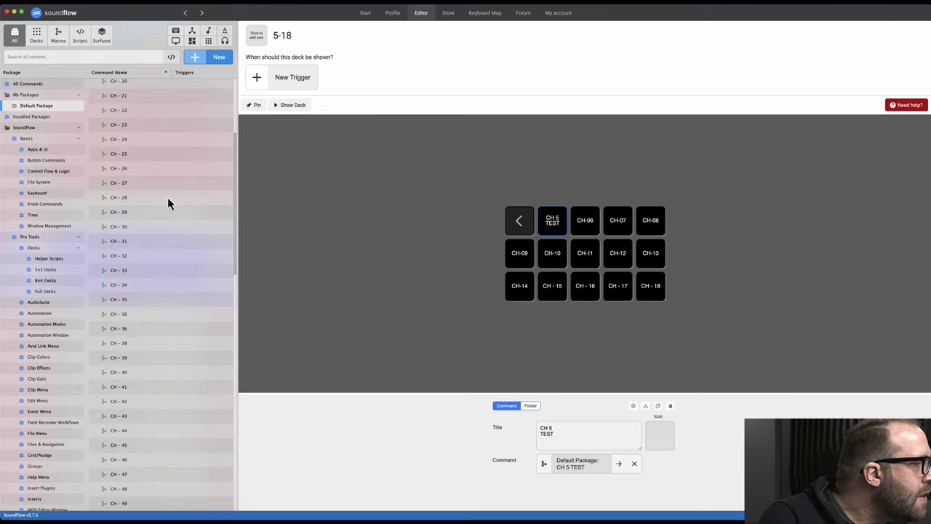
Step: Review the CH 5 TEST macro, return to the 5-18 deck, then go back to Pro Tools
scroll(167, 204, "down", 10)
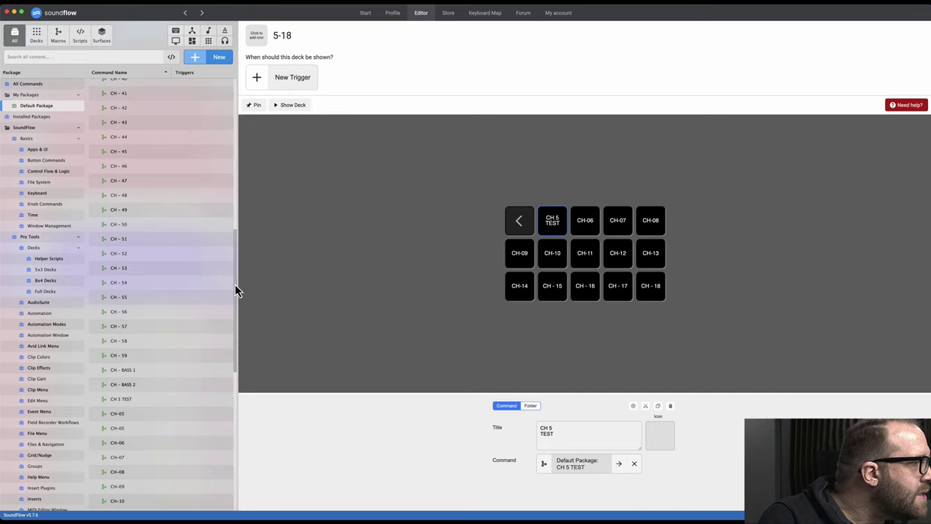
left_click_drag(235, 284, 236, 311)
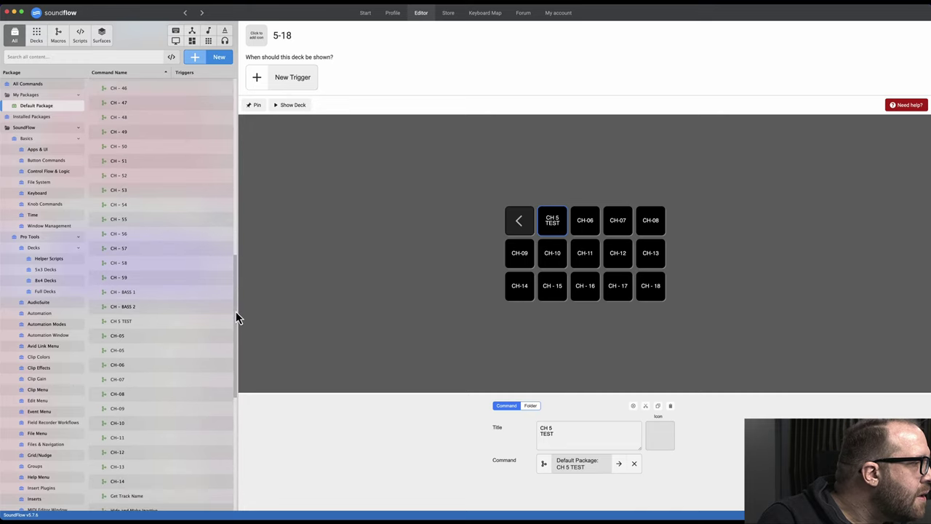
left_click(171, 322)
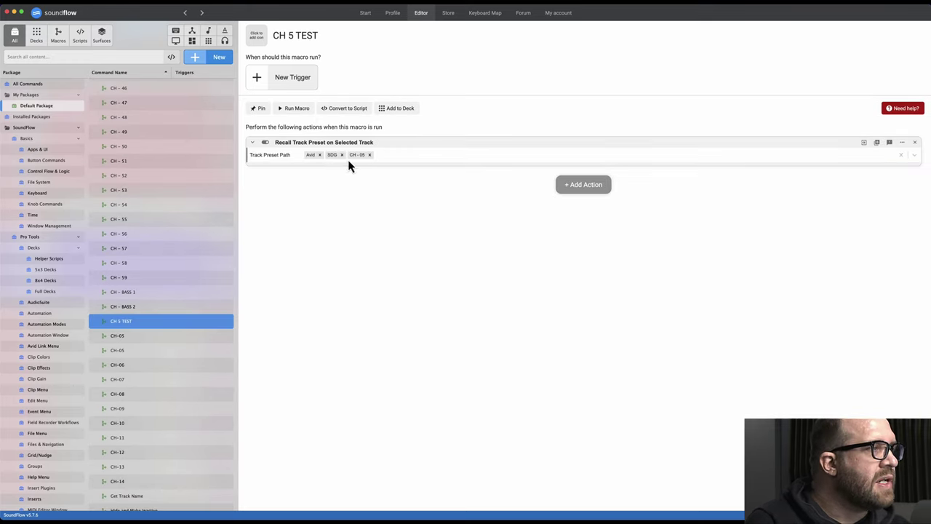
scroll(194, 233, "up", 10)
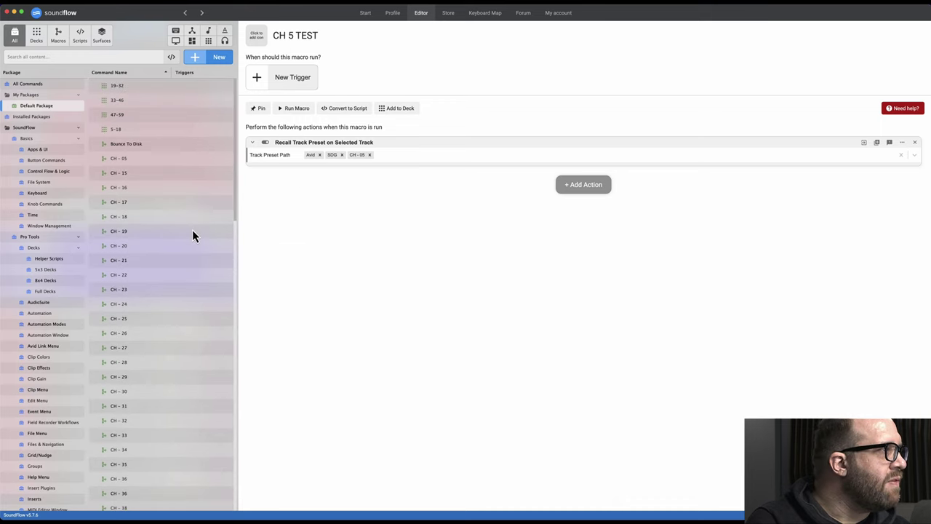
left_click(145, 129)
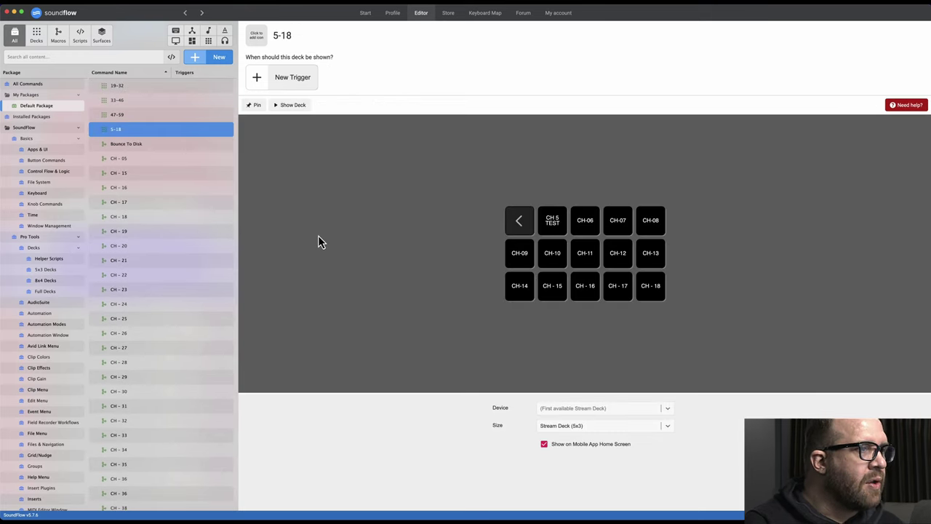
key("super+Tab")
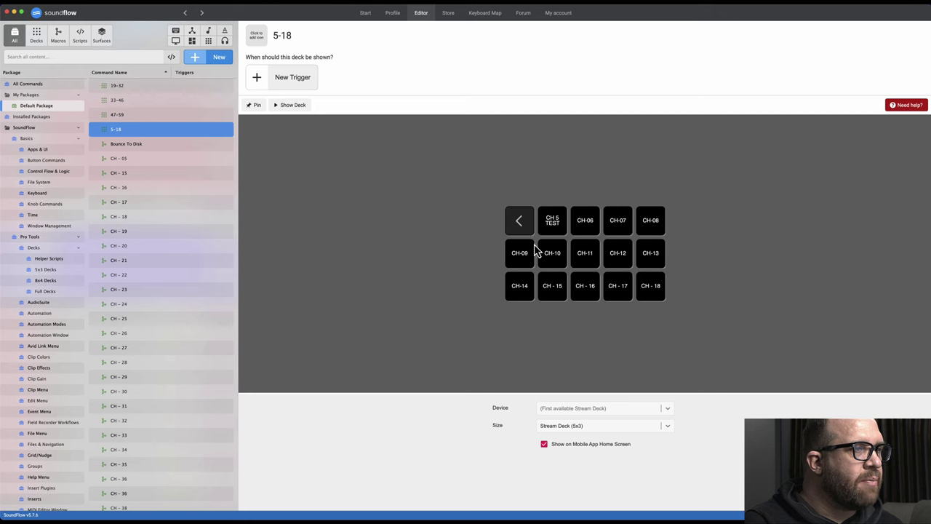
key("super+Tab")
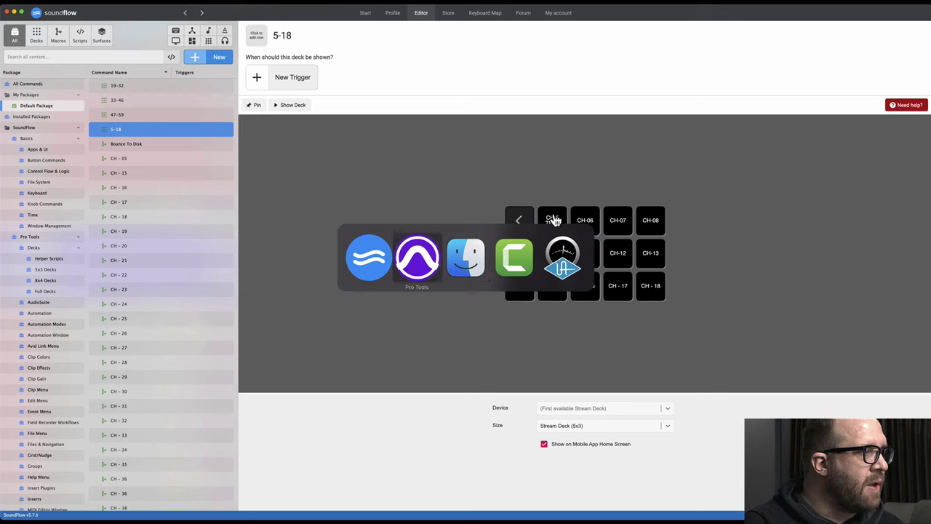
left_click(424, 255)
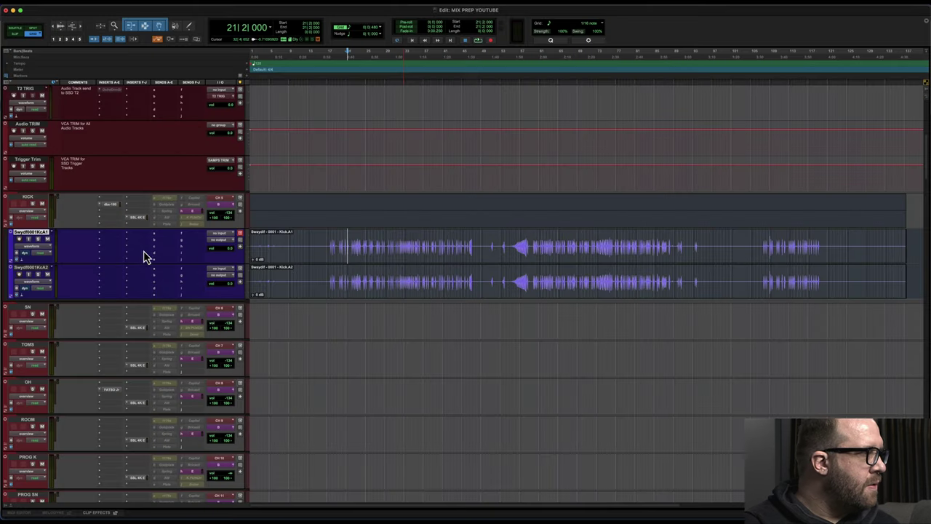
Step: Select both Kick A tracks and trigger the CH 5 TEST preset to turn them red
left_click(32, 269, "shift")
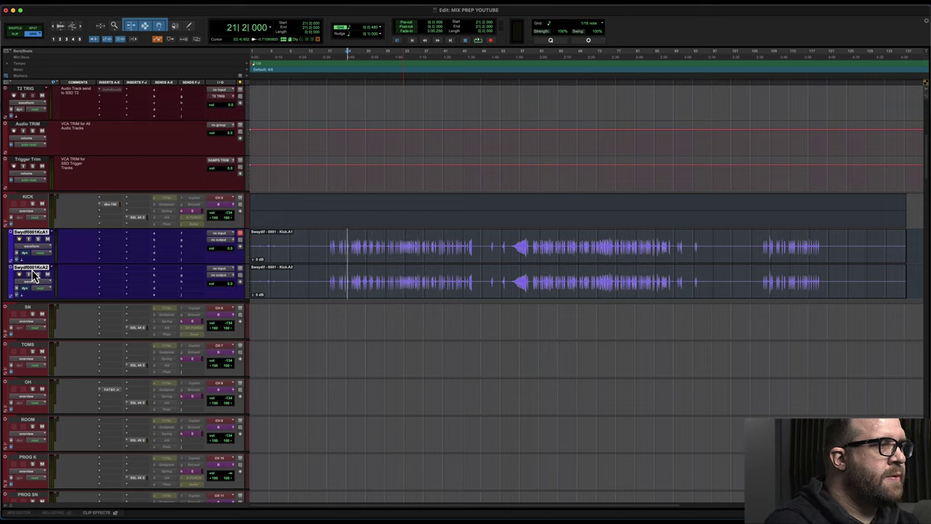
left_click(32, 274)
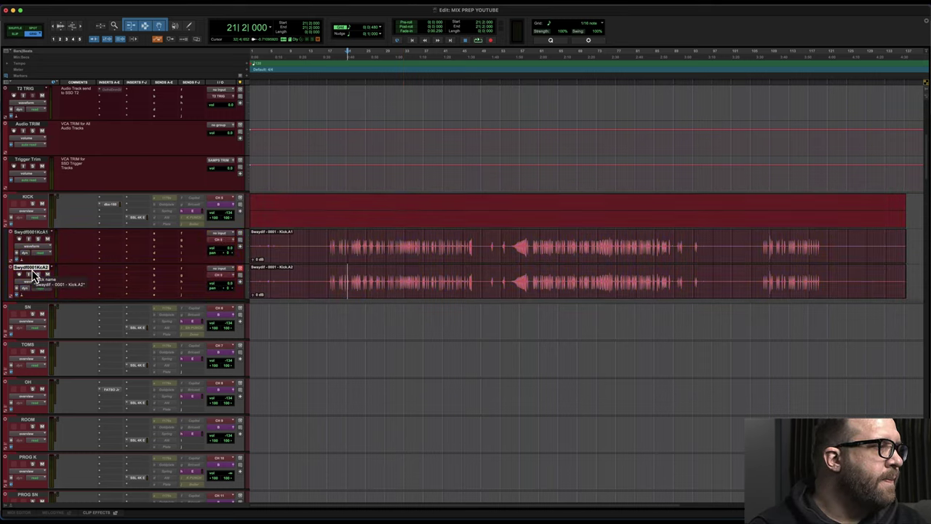